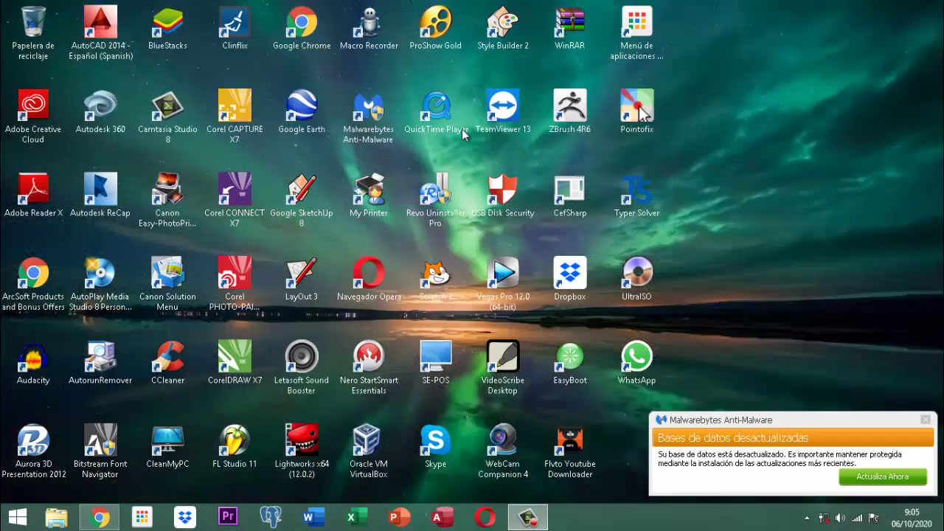
# - Dismiss the Malwarebytes notification about the outdated database
pyautogui.moveTo(529, 522)
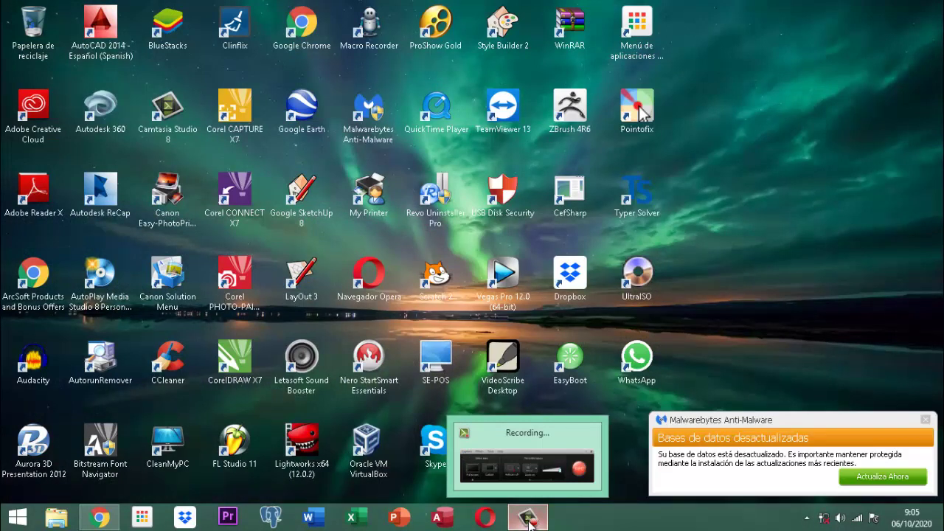
pyautogui.click(924, 419)
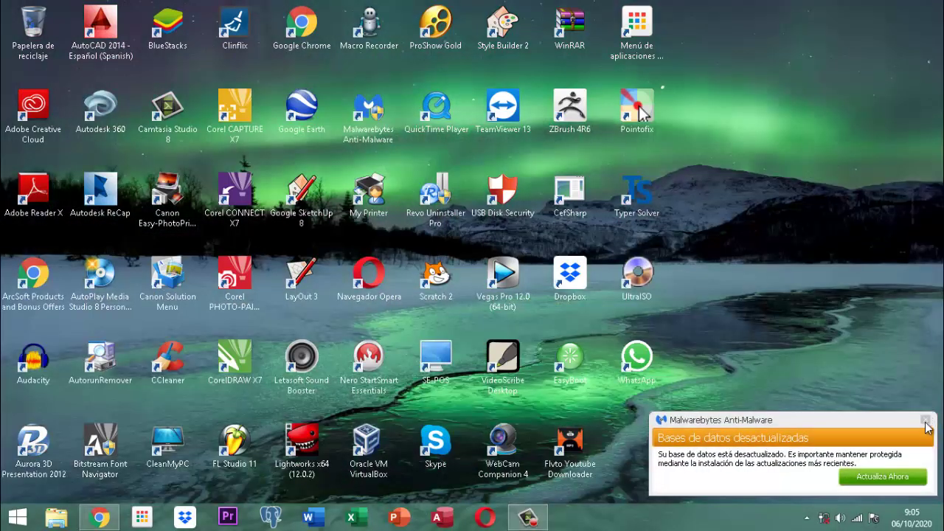
pyautogui.click(925, 419)
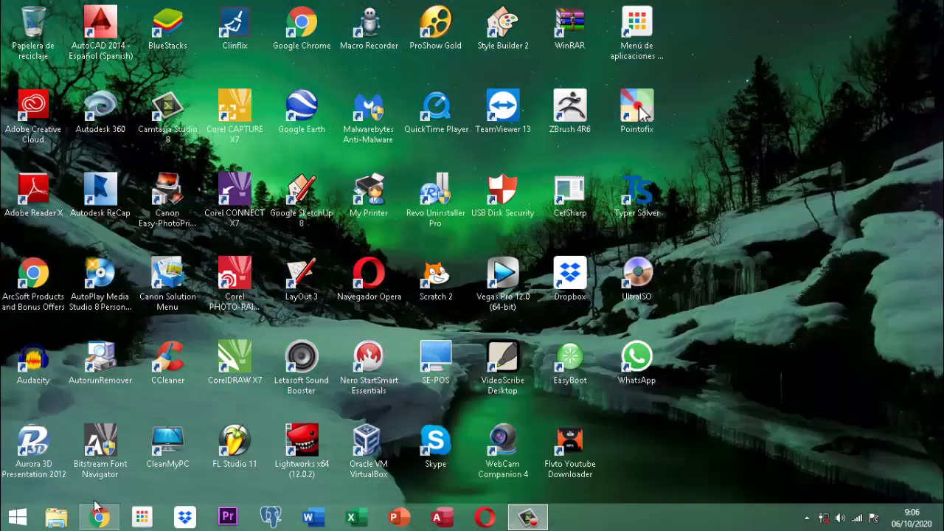
# - Look through the DATA (D:) drive and the folders this computer already shares on the network
pyautogui.click(58, 516)
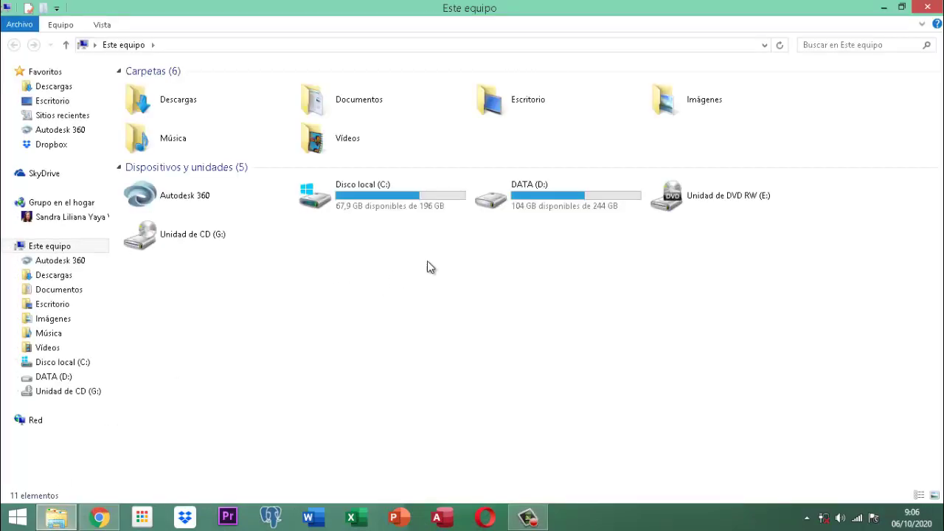
pyautogui.doubleClick(503, 194)
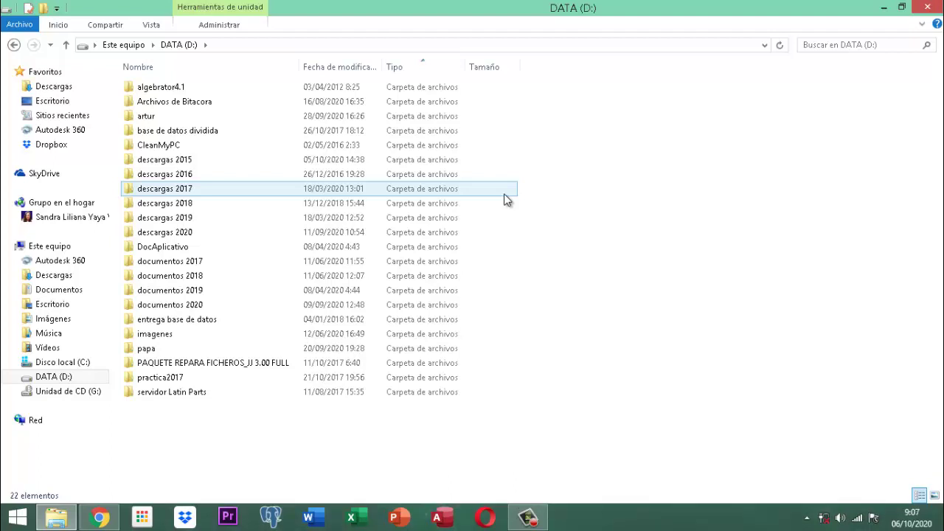
pyautogui.click(18, 424)
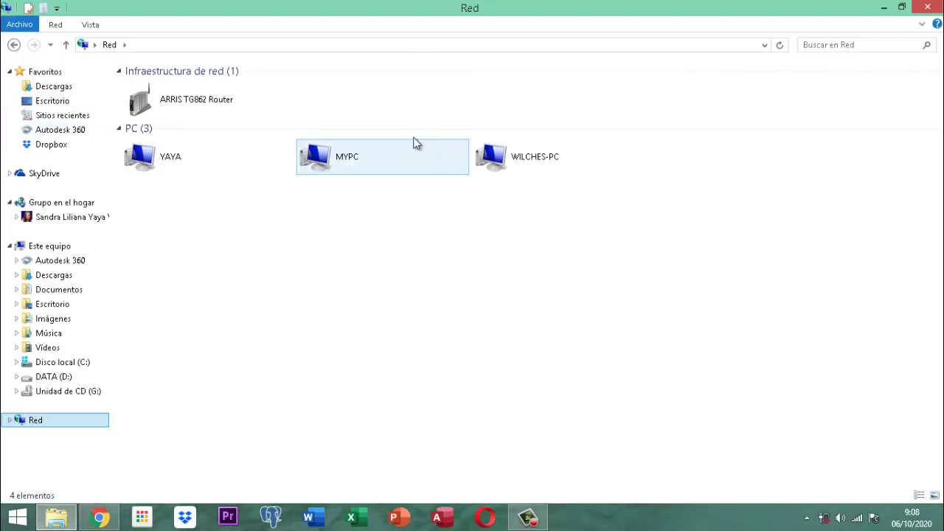
pyautogui.doubleClick(152, 156)
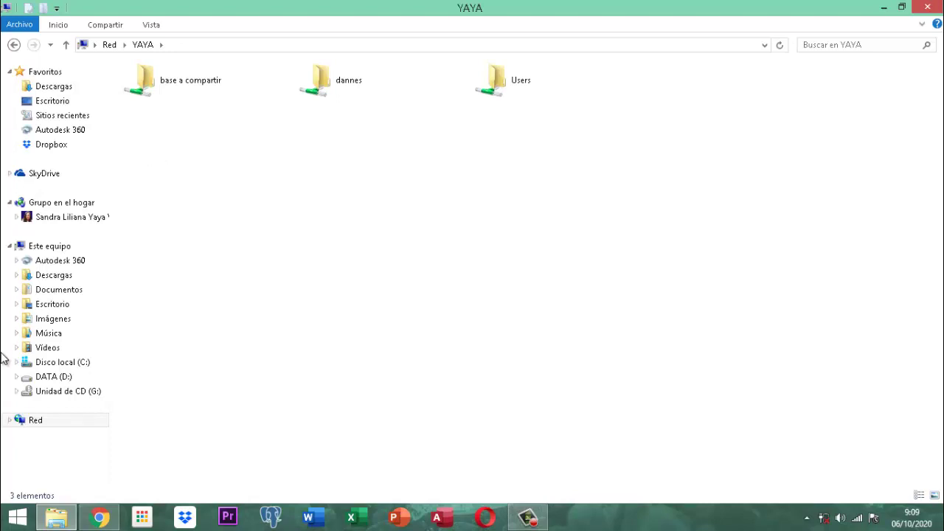
# - Create a new folder named DataMining in the root of the DATA (D:) drive
pyautogui.click(52, 378)
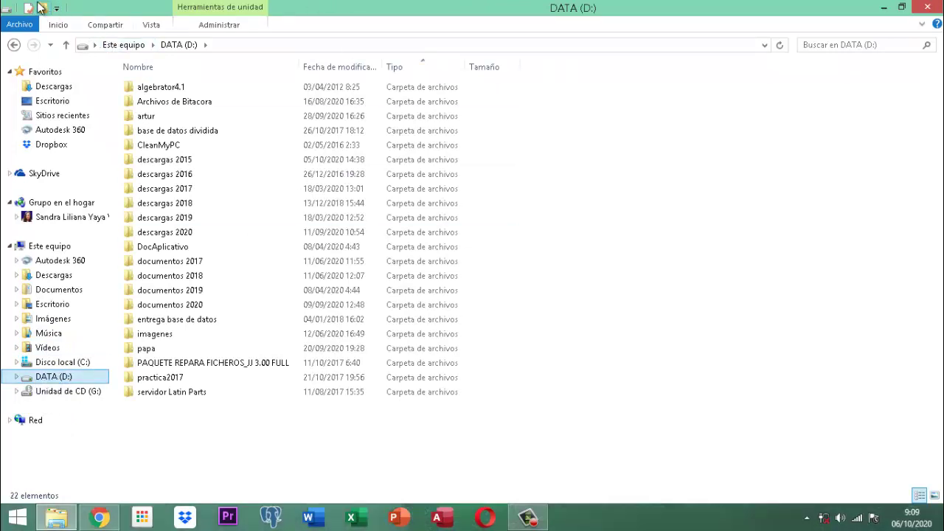
pyautogui.hotkey('ctrl', 'shift', 'n')
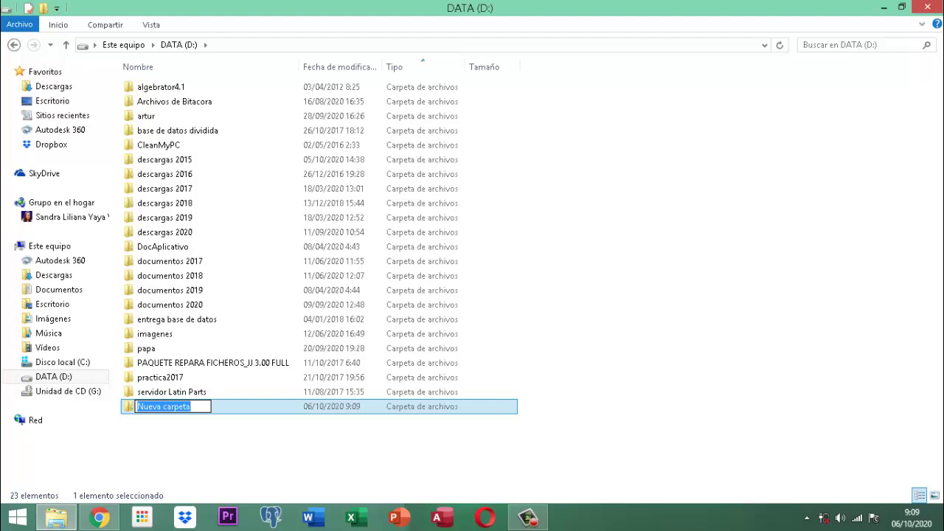
pyautogui.write('P')
pyautogui.press('BackSpace')
pyautogui.write('Da')
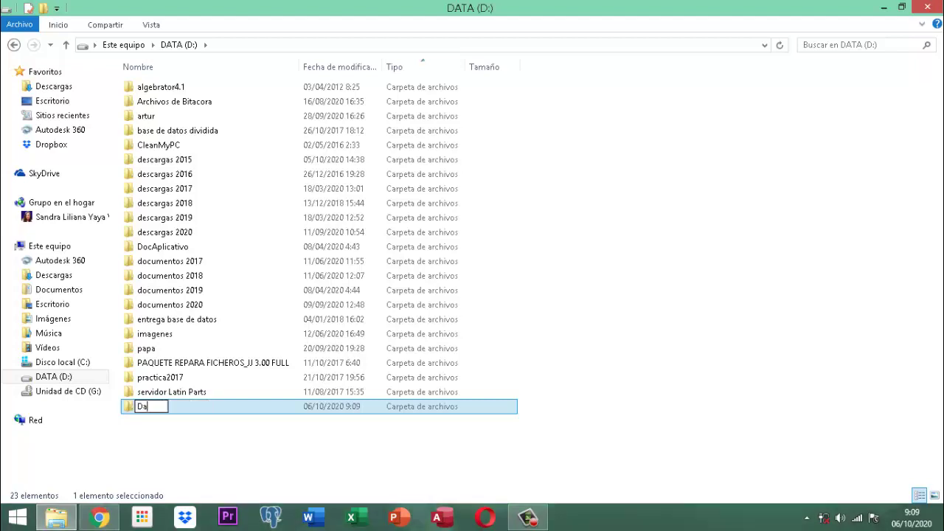
pyautogui.write('taMining')
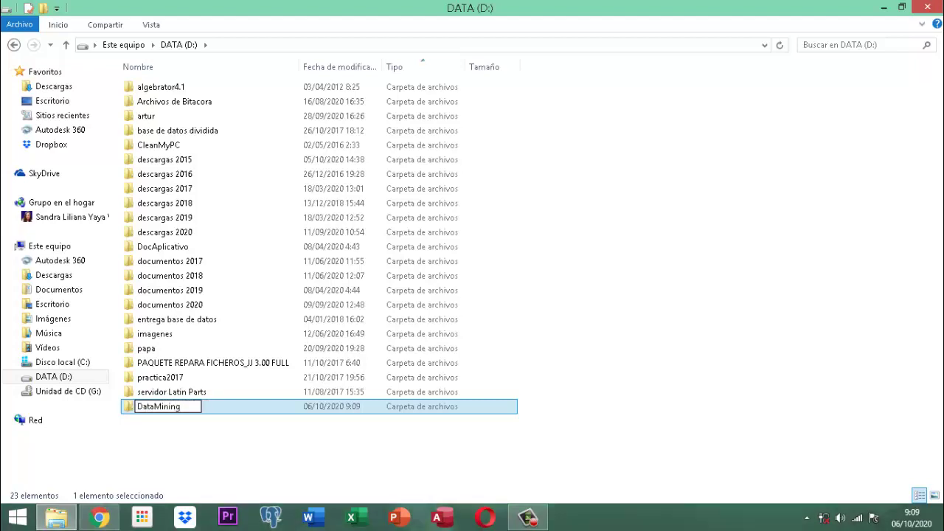
pyautogui.press('Return')
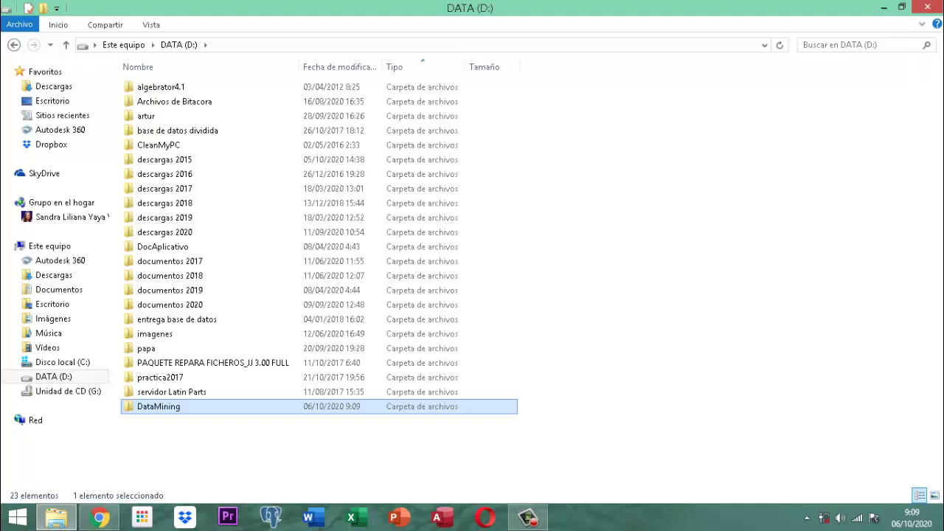
# - Enable sharing of the DataMining folder through the advanced sharing settings in its properties
pyautogui.rightClick(172, 408)
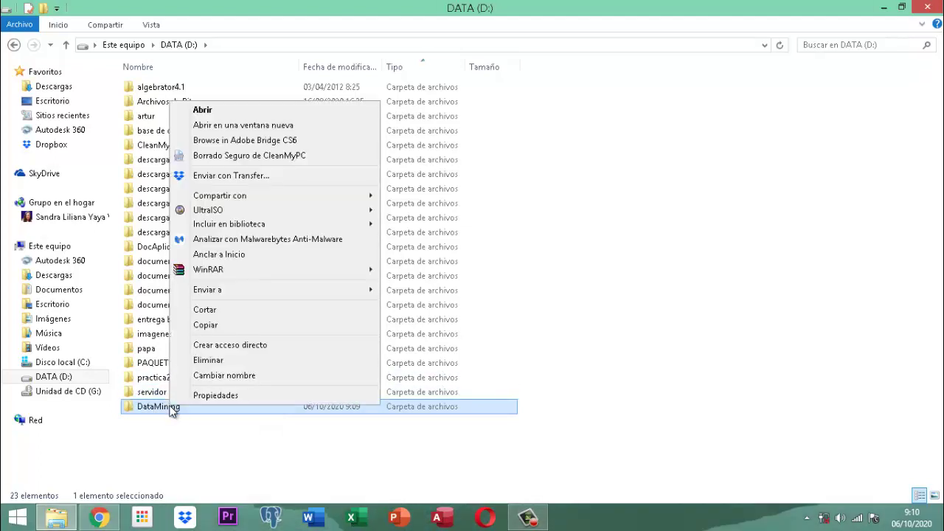
pyautogui.click(226, 399)
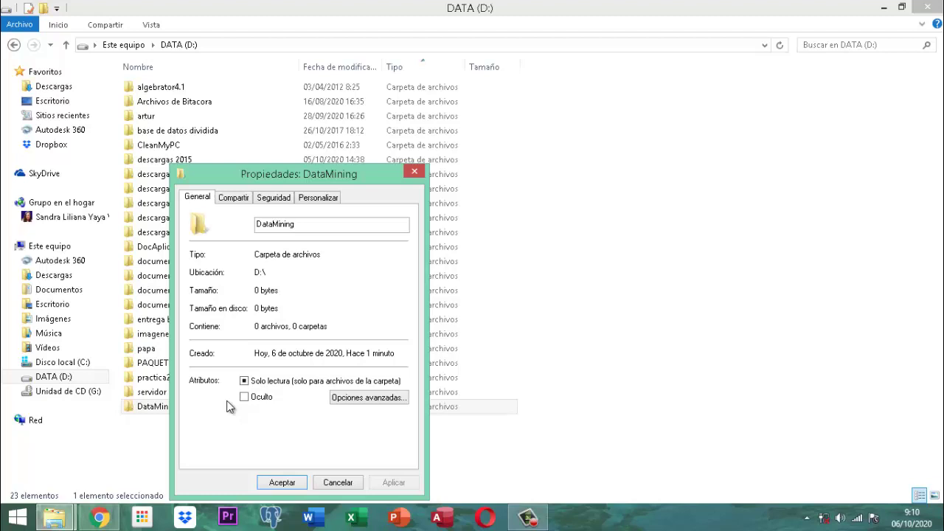
pyautogui.click(235, 199)
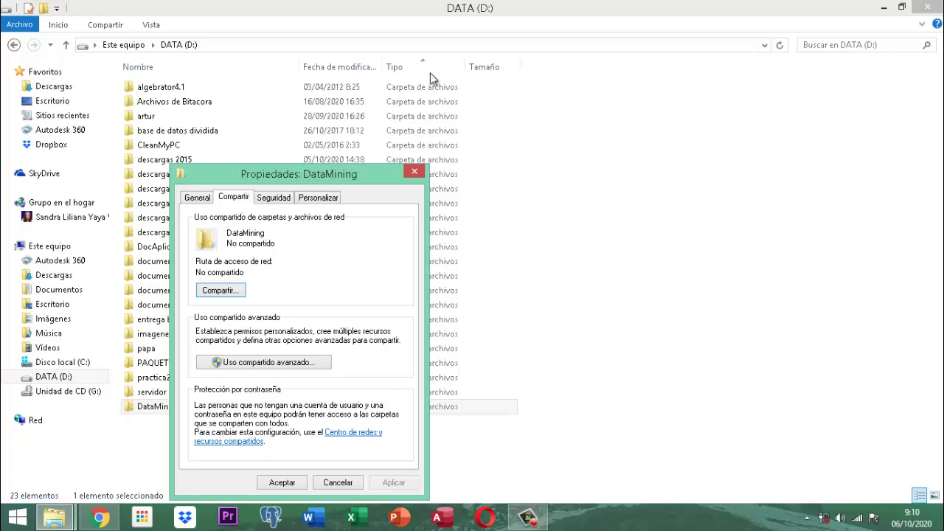
pyautogui.click(270, 363)
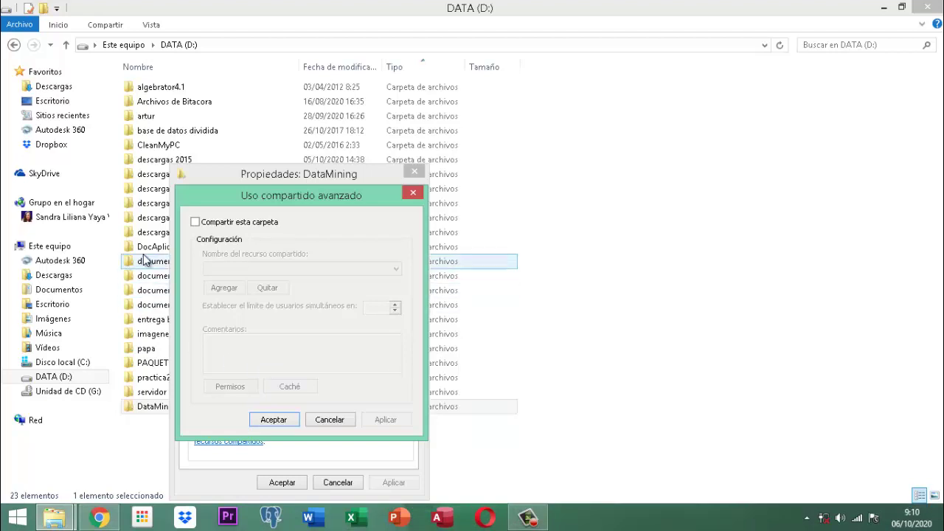
pyautogui.click(195, 222)
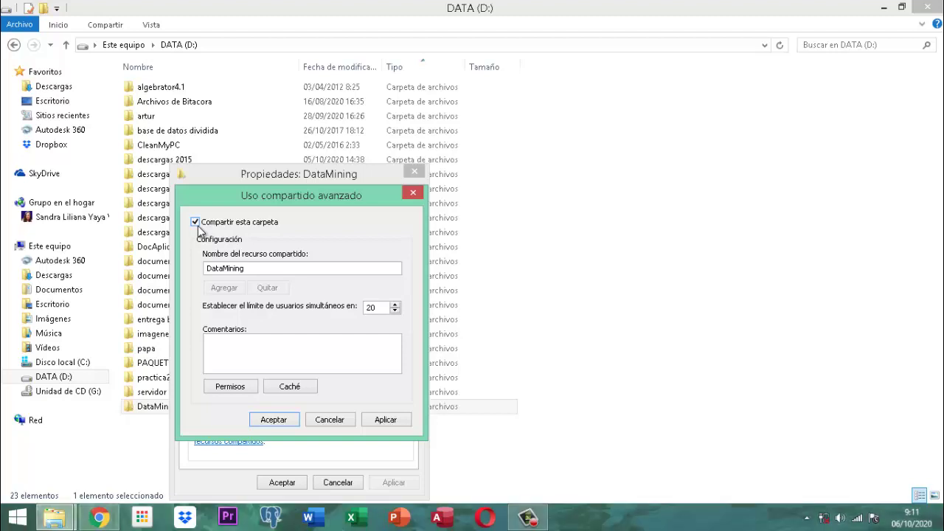
# - Allow Control total for the Todos group on the DataMining share, apply the sharing settings and close the folder's properties
pyautogui.click(228, 387)
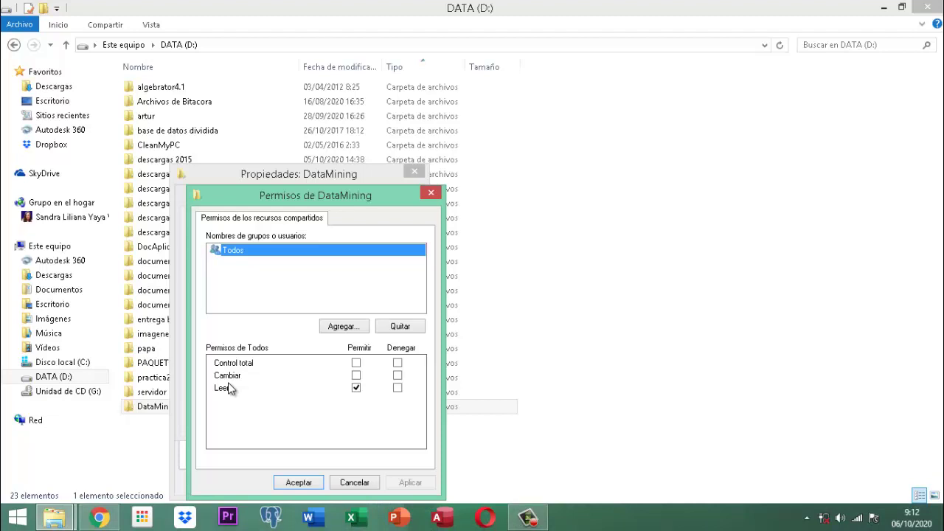
pyautogui.click(355, 364)
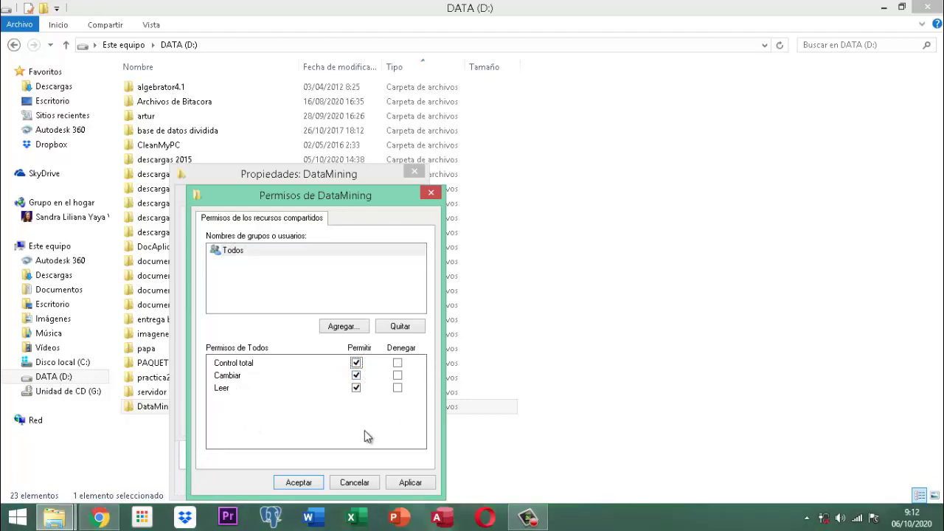
pyautogui.click(410, 482)
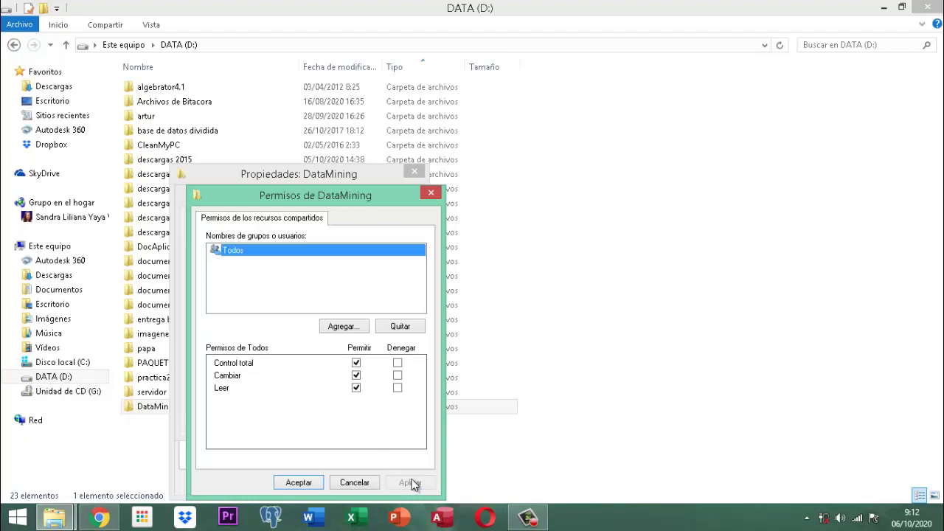
pyautogui.click(299, 483)
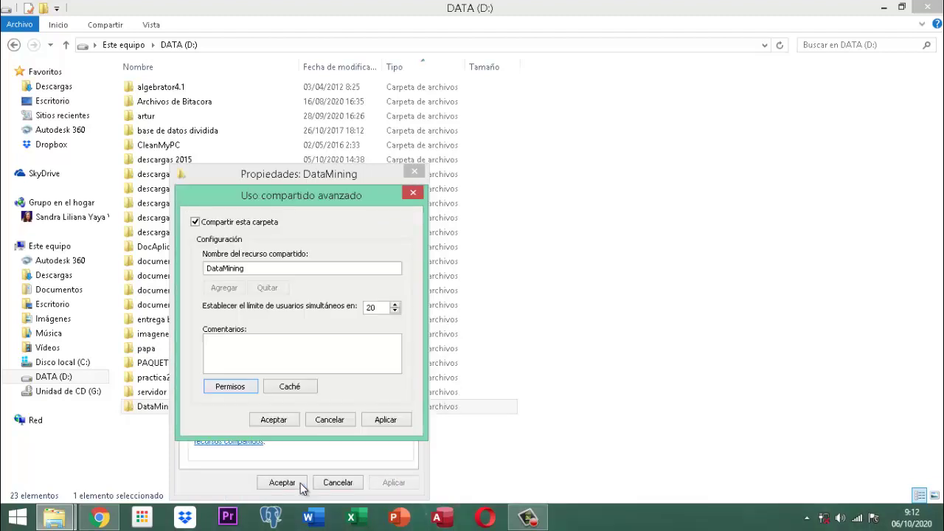
pyautogui.click(382, 420)
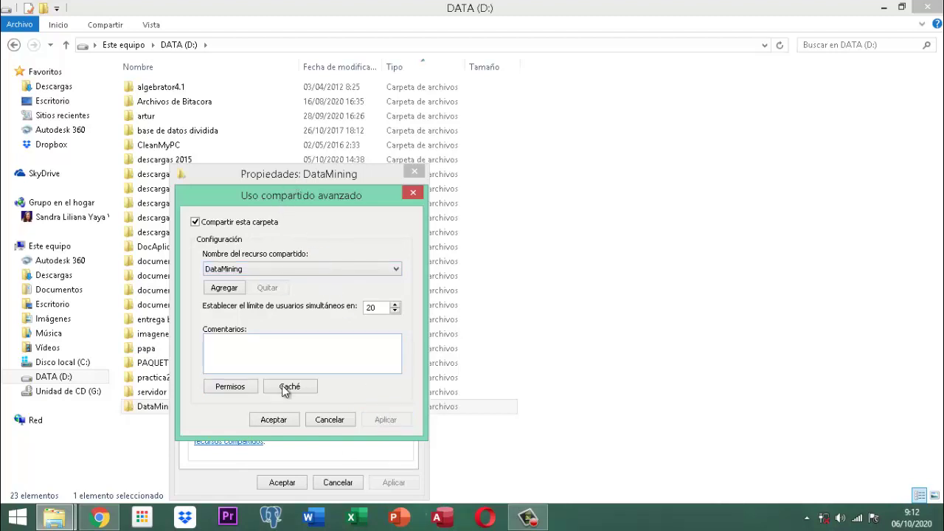
pyautogui.click(273, 420)
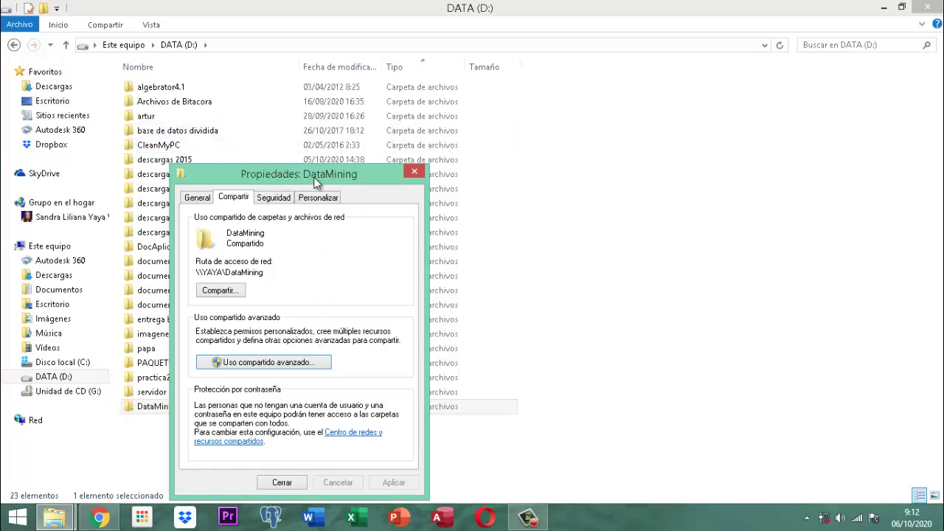
pyautogui.click(289, 482)
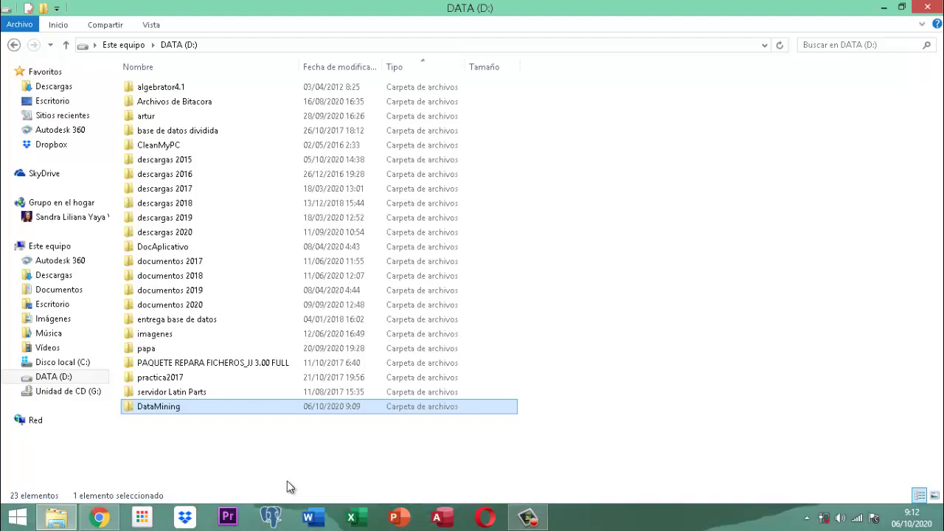
# - Check this computer's shared folders on the network for the DataMining folder
pyautogui.click(33, 421)
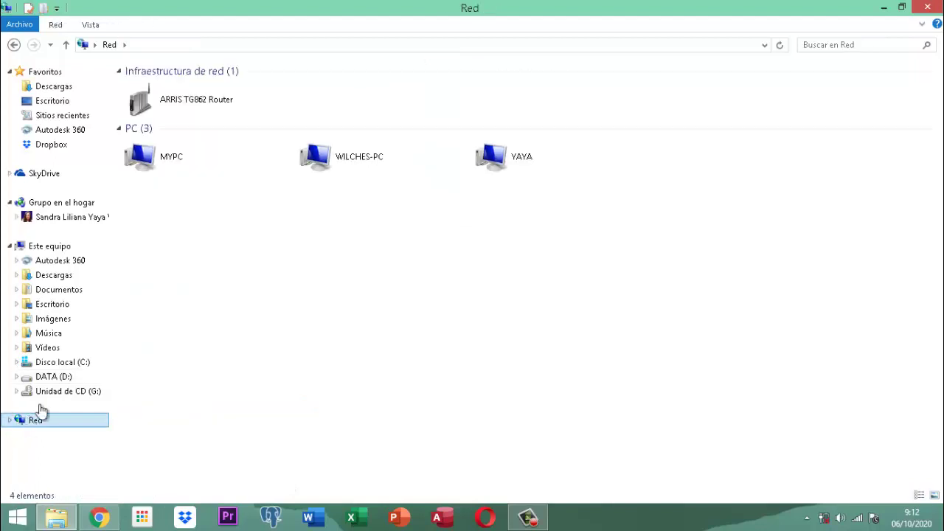
pyautogui.click(513, 156)
pyautogui.doubleClick(512, 156)
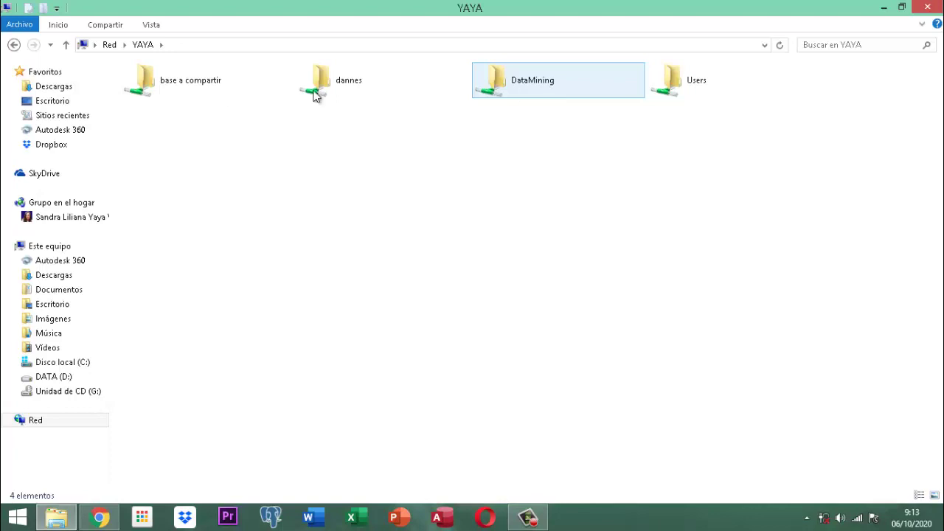
# - Open the versiones Base Datos folder inside documentos 2020 > proyecto DataMining on the DATA (D:) drive
pyautogui.click(54, 377)
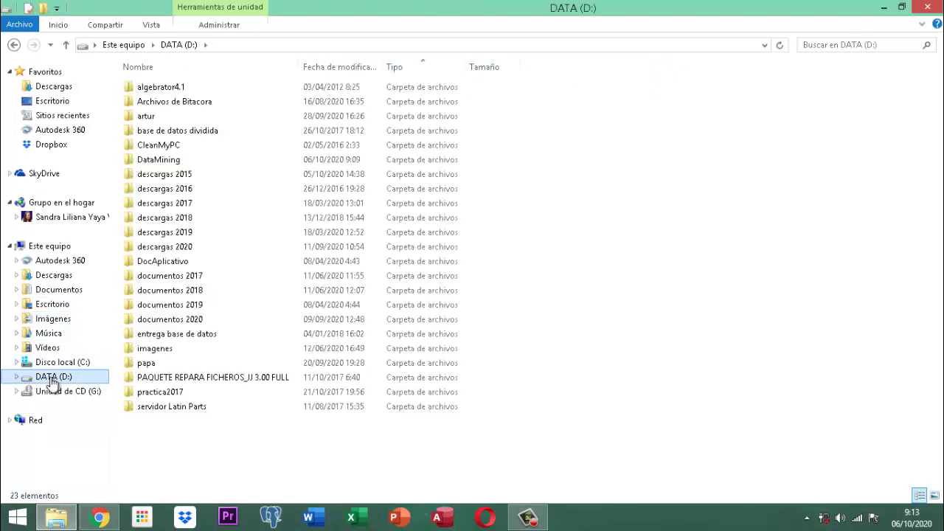
pyautogui.click(183, 321)
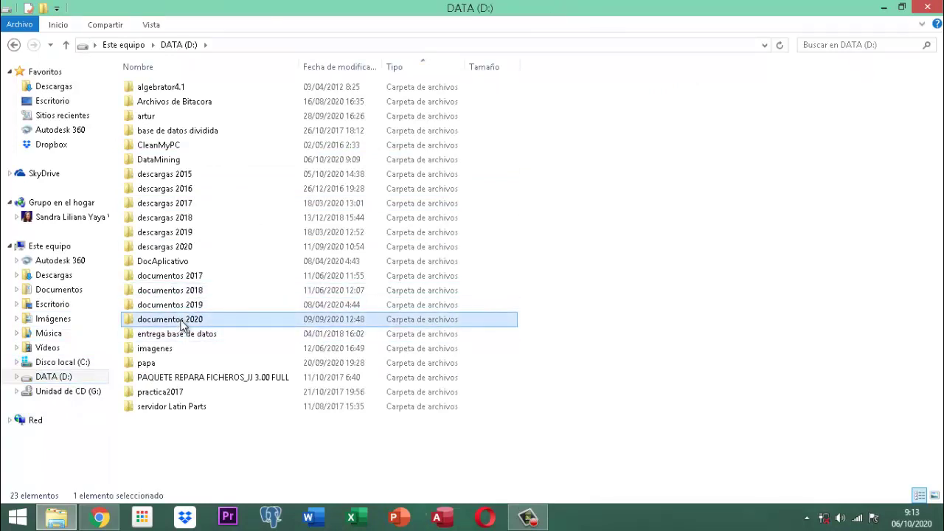
pyautogui.doubleClick(182, 325)
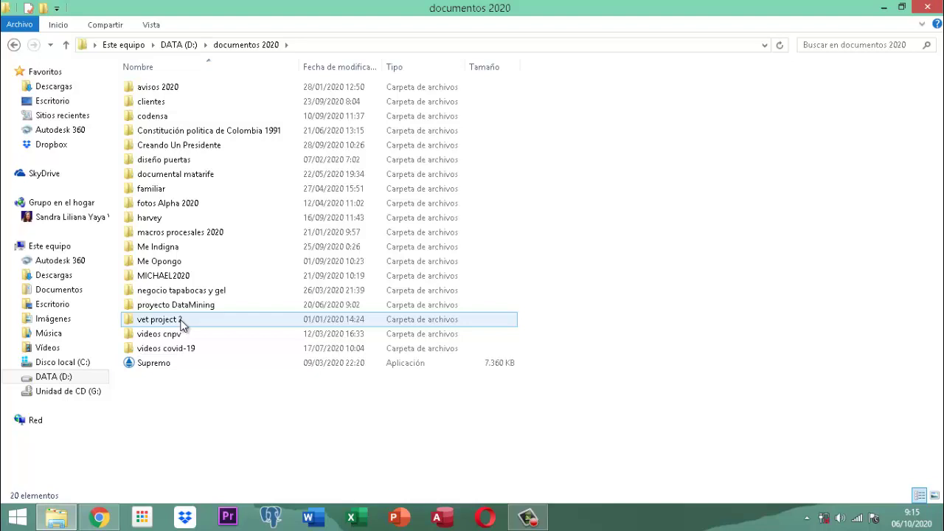
pyautogui.doubleClick(181, 305)
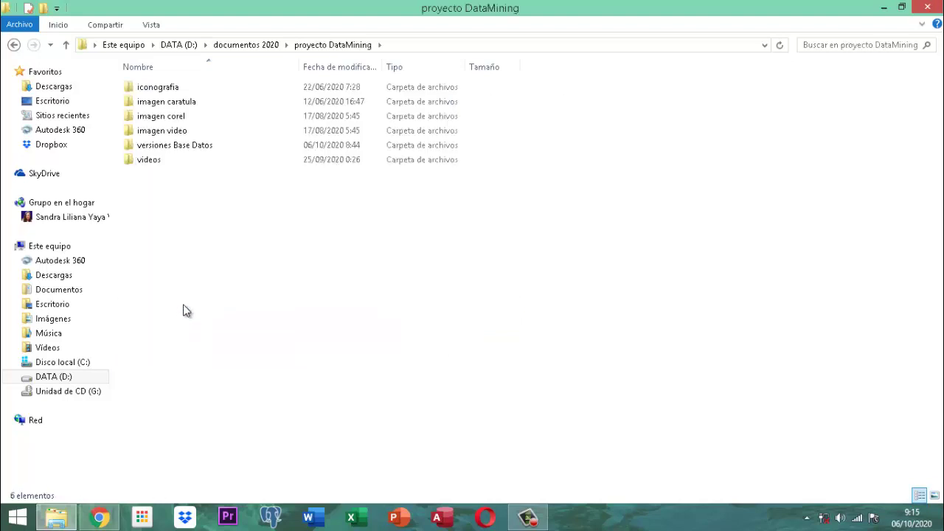
pyautogui.click(197, 148)
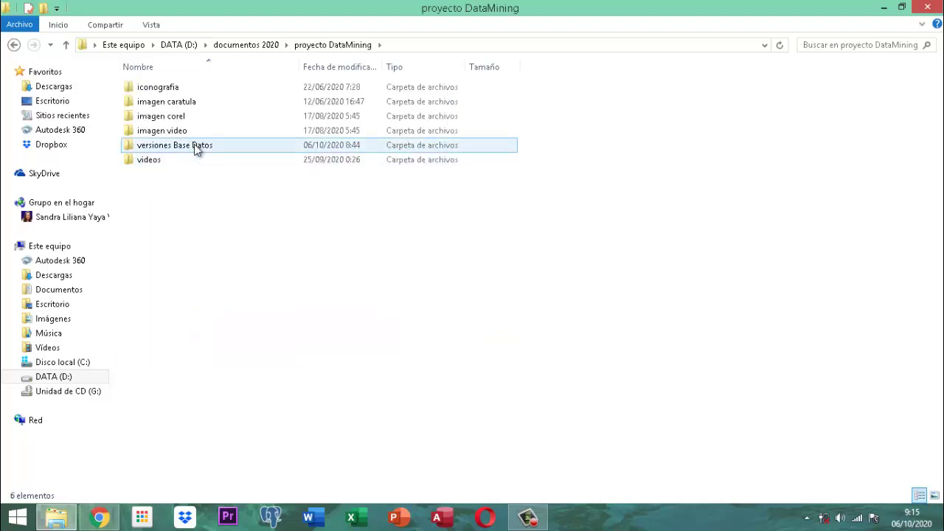
pyautogui.doubleClick(196, 146)
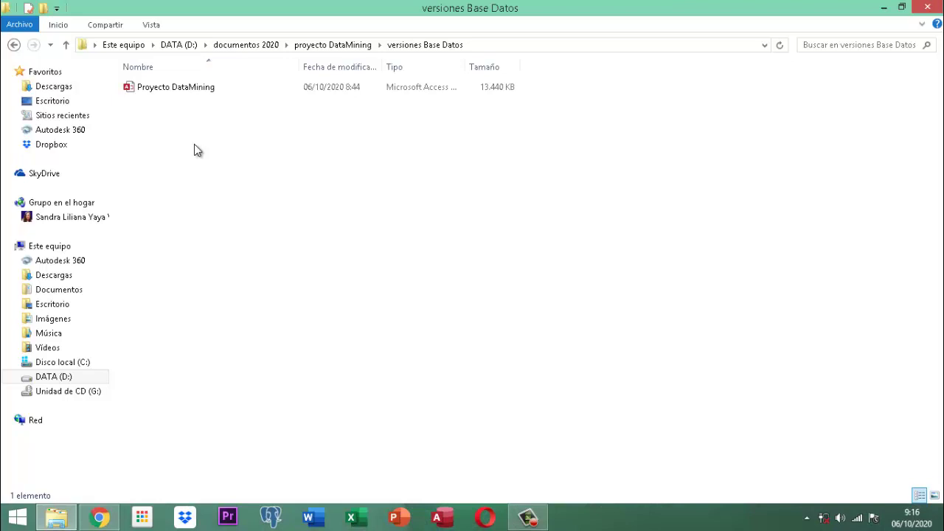
# - Create a folder named "base datos original" in versiones Base Datos and place a copy of the Proyecto DataMining database in it
pyautogui.click(196, 88)
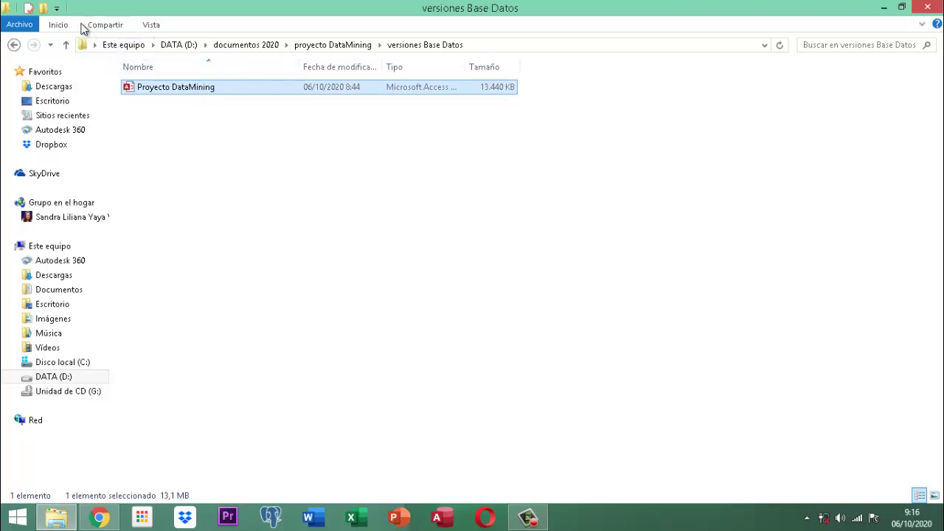
pyautogui.click(45, 9)
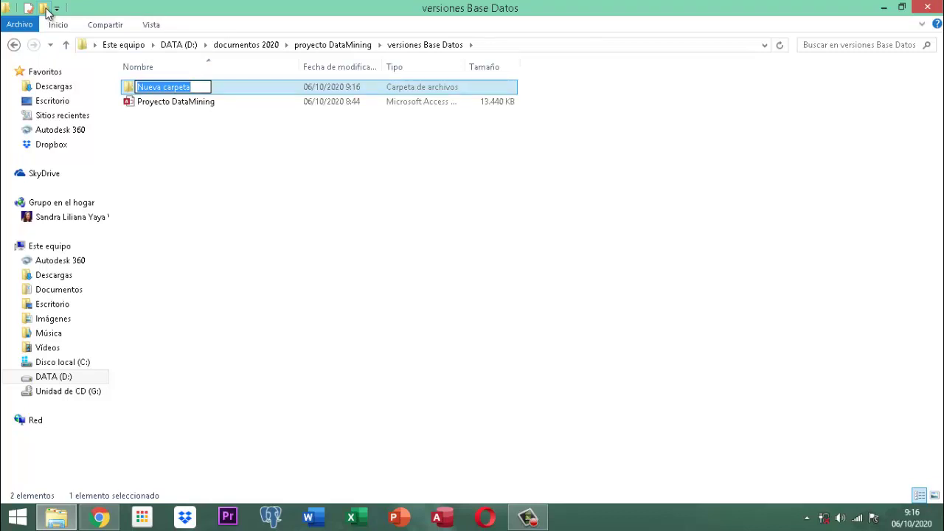
pyautogui.write('base datos original')
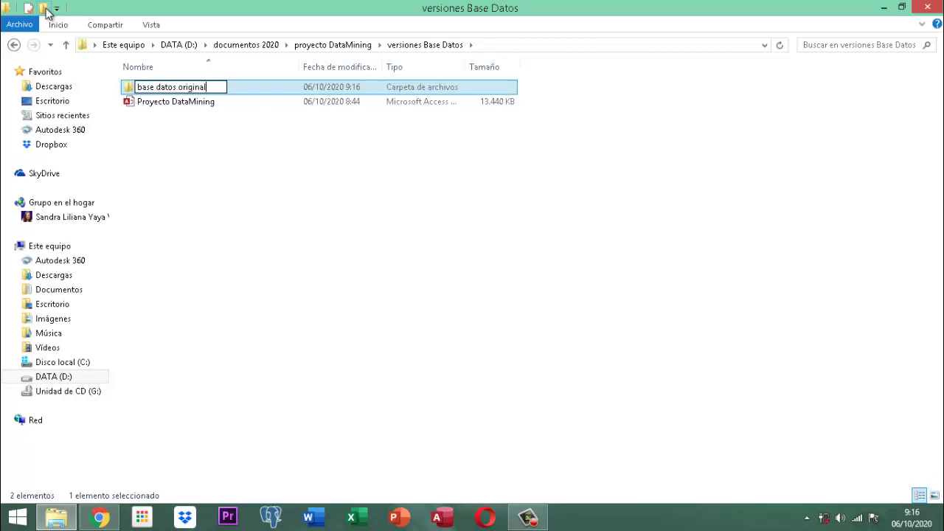
pyautogui.press('Return')
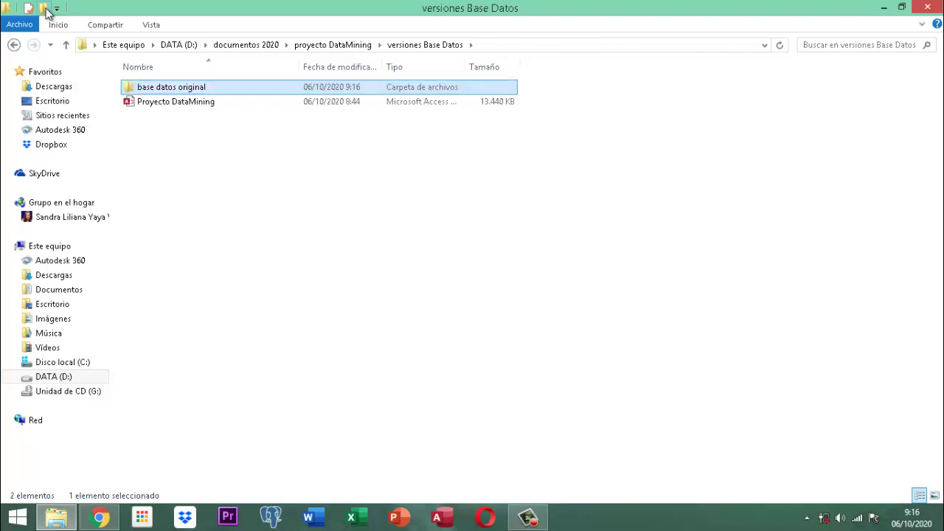
pyautogui.press('Return')
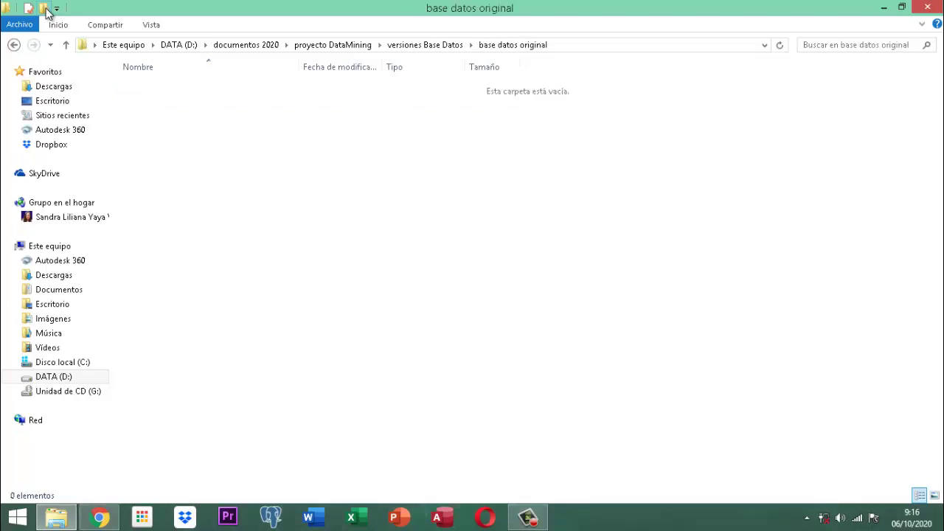
pyautogui.hotkey('ctrl', 'v')
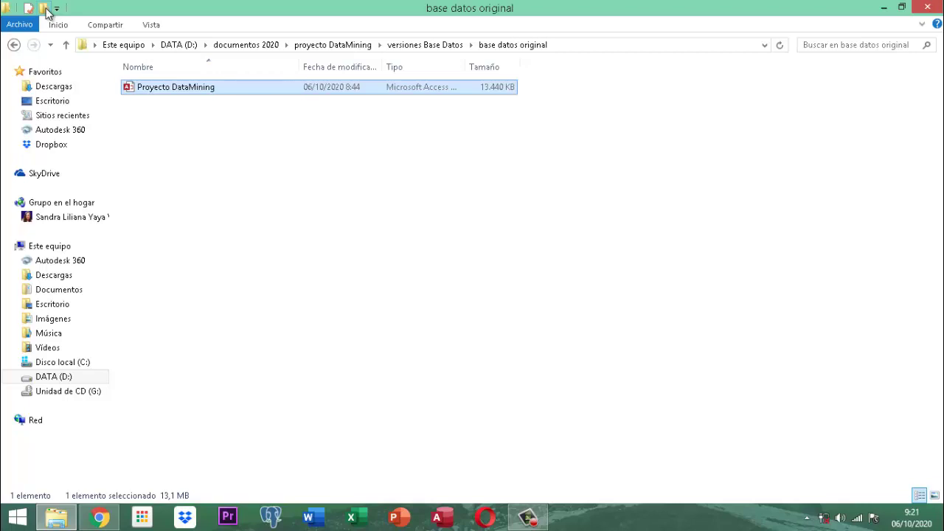
# - Create a second folder named "base datos dividida" in versiones Base Datos and paste a copy of the Proyecto DataMining database into it
pyautogui.click(66, 47)
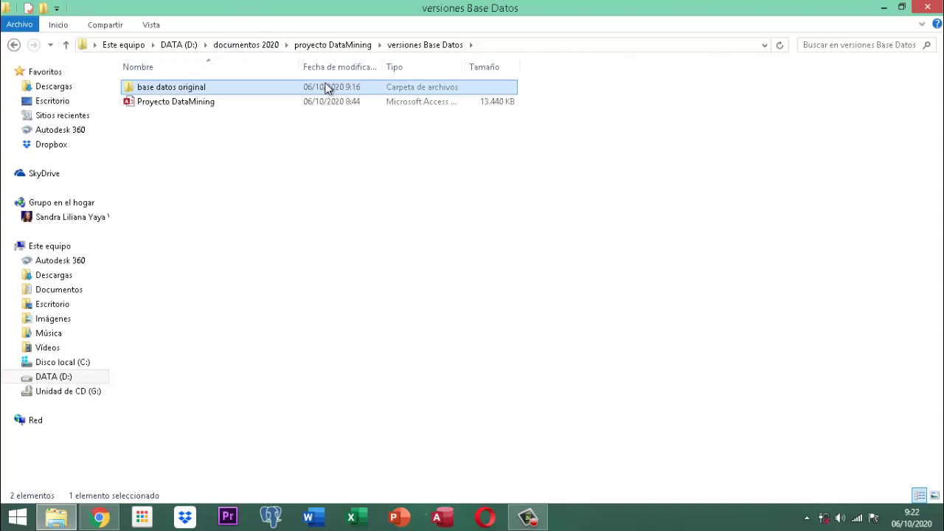
pyautogui.click(44, 9)
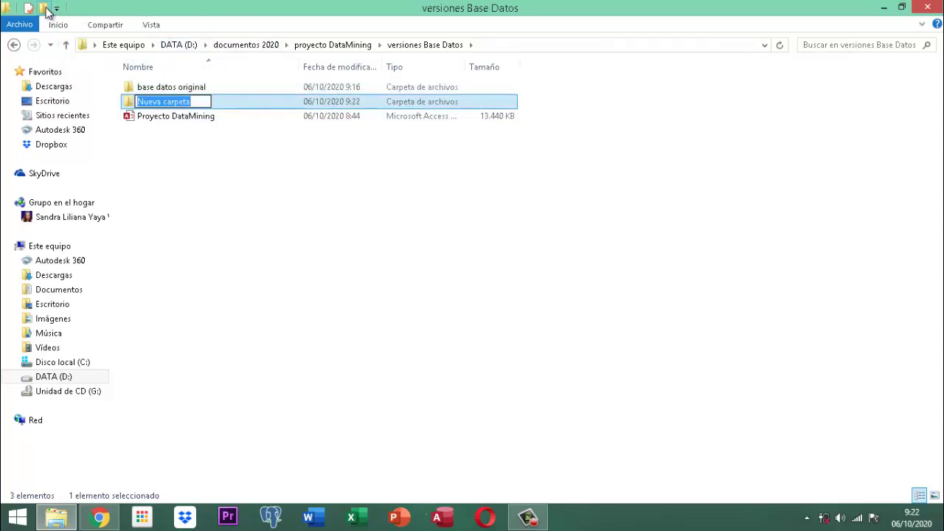
pyautogui.write('base ')
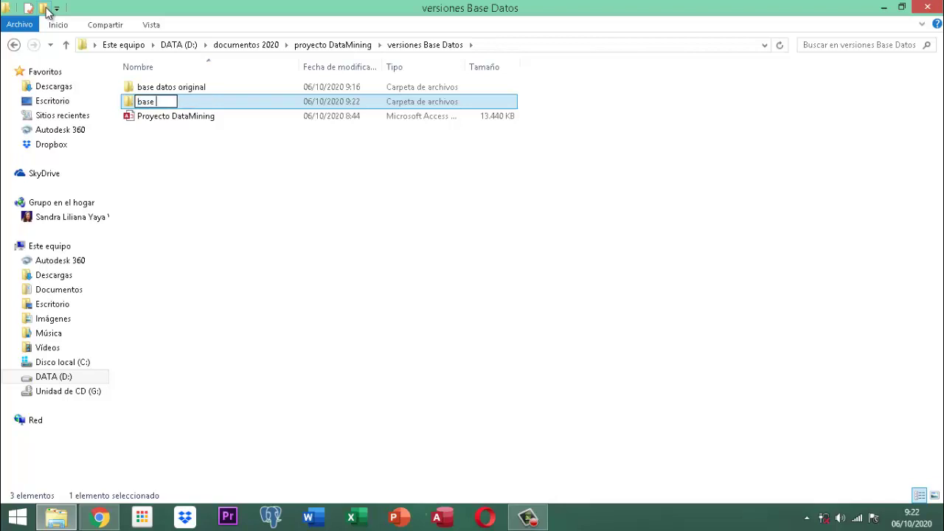
pyautogui.write('datos di')
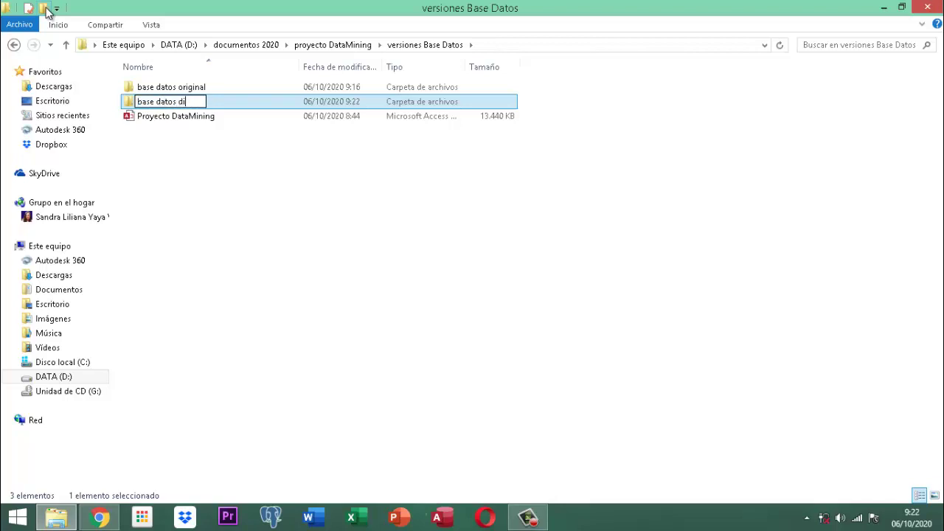
pyautogui.write('vidida')
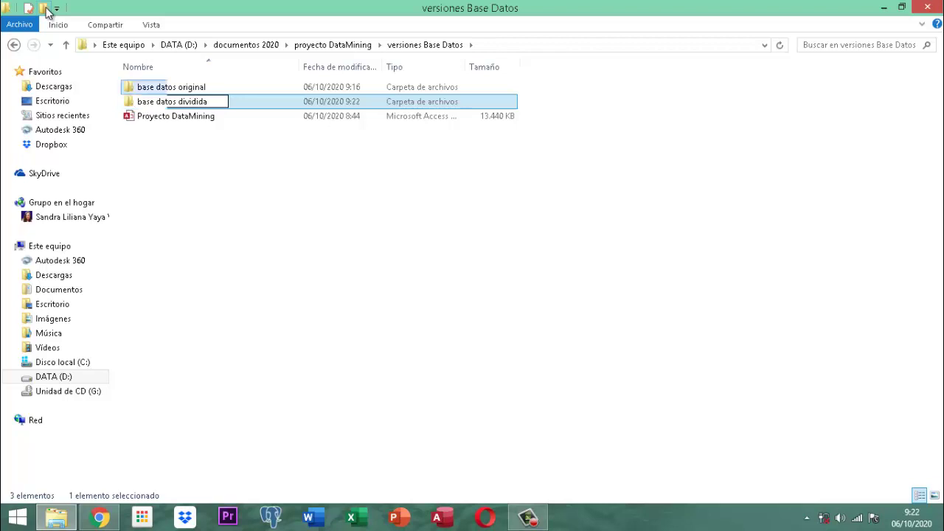
pyautogui.press('Return')
pyautogui.press('Return')
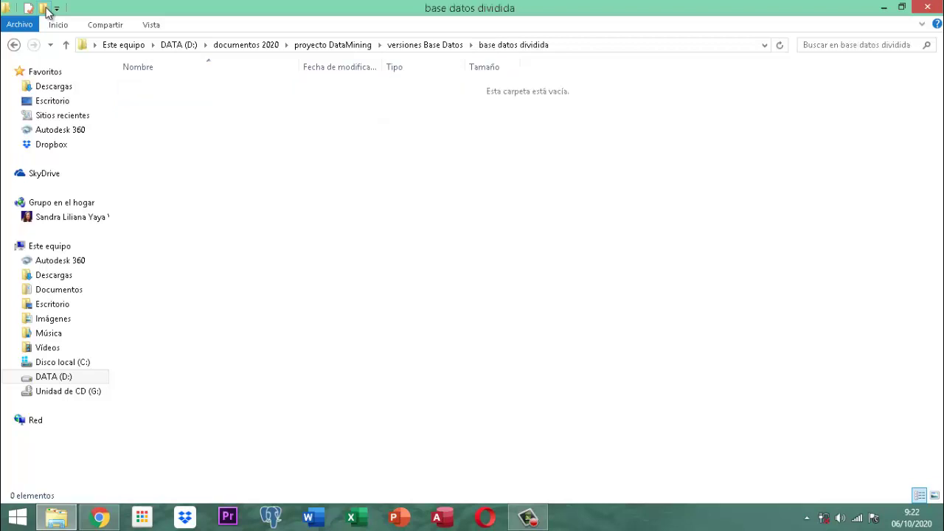
pyautogui.hotkey('ctrl', 'v')
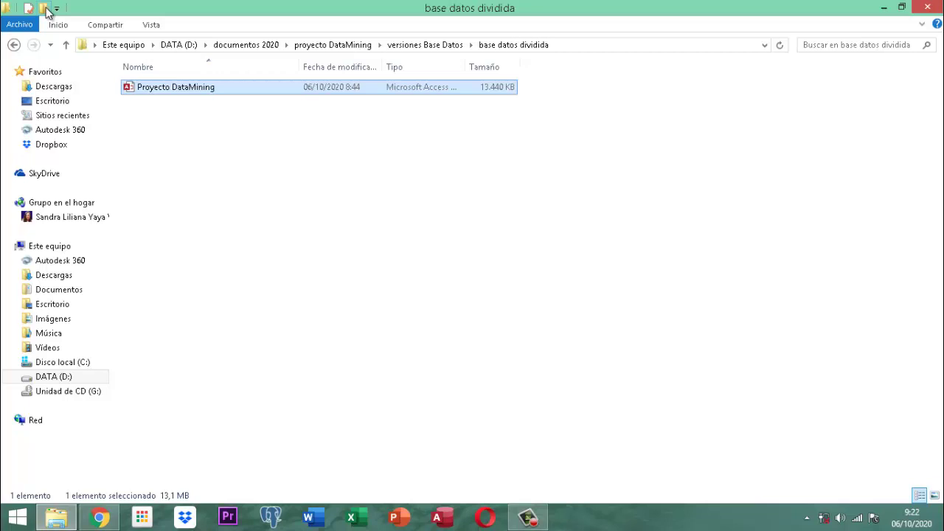
# - Open the copy of the Proyecto DataMining database stored in the base datos dividida folder
pyautogui.click(65, 45)
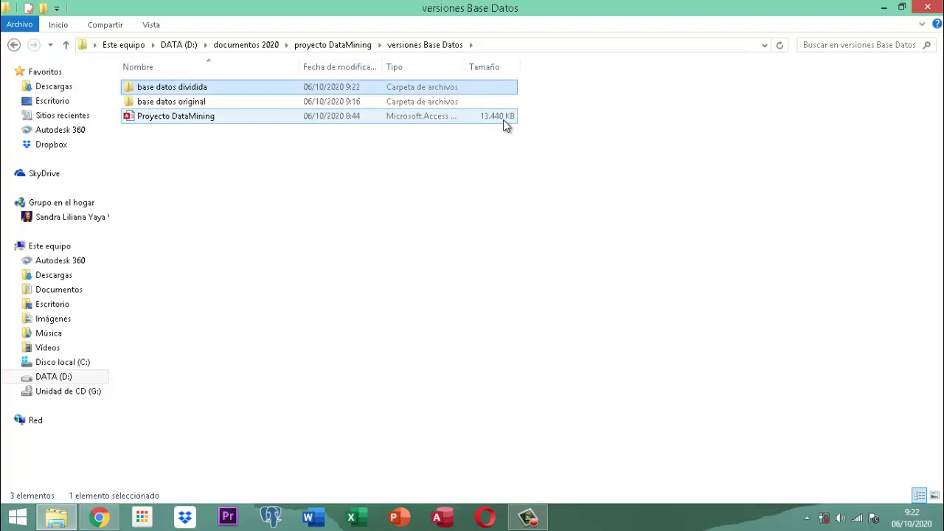
pyautogui.doubleClick(220, 89)
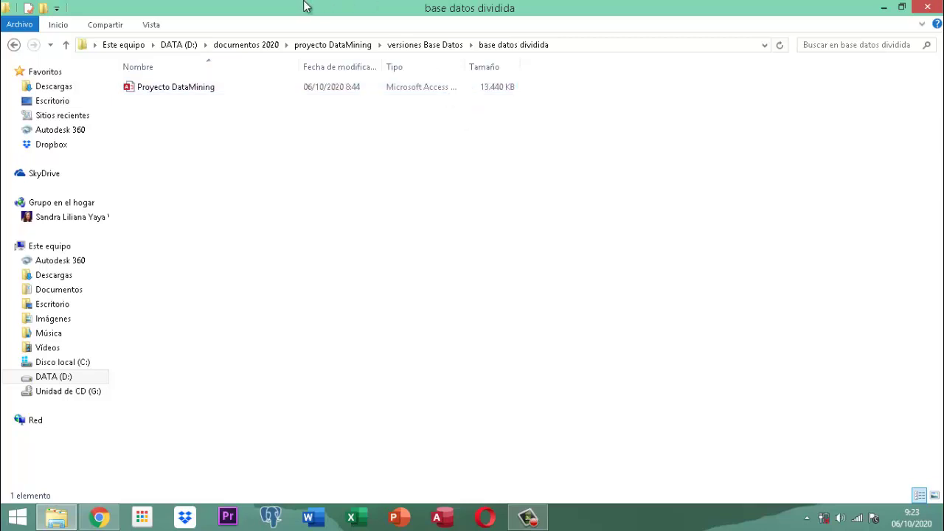
pyautogui.click(208, 94)
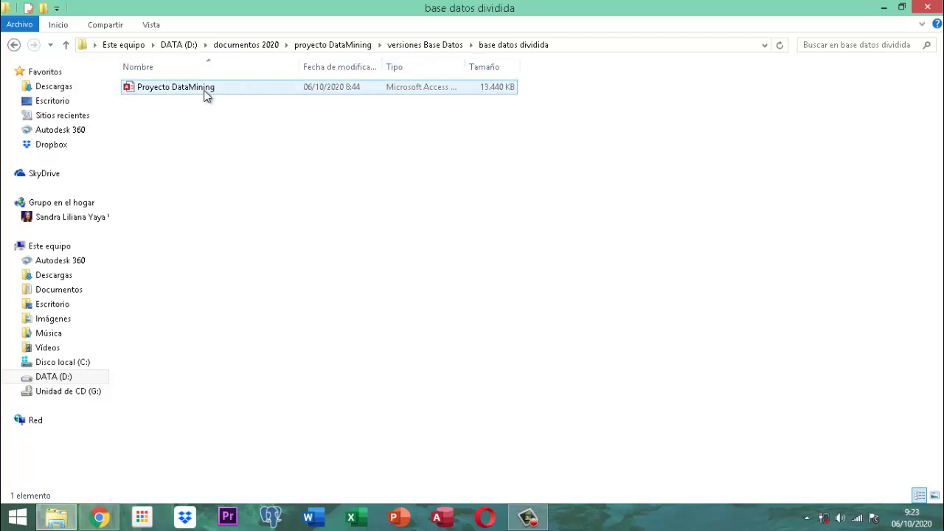
pyautogui.doubleClick(206, 94)
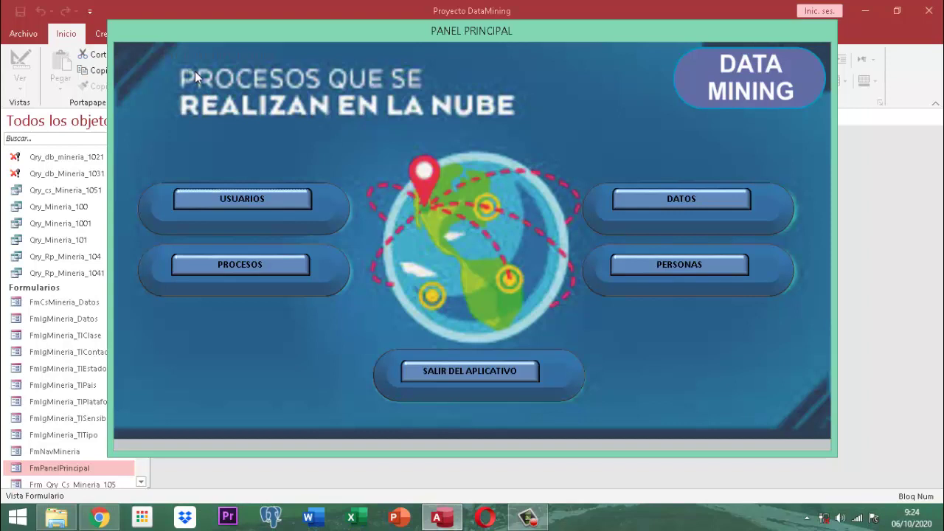
# - Close the PANEL PRINCIPAL form and show the database's tables in the object list
pyautogui.rightClick(468, 36)
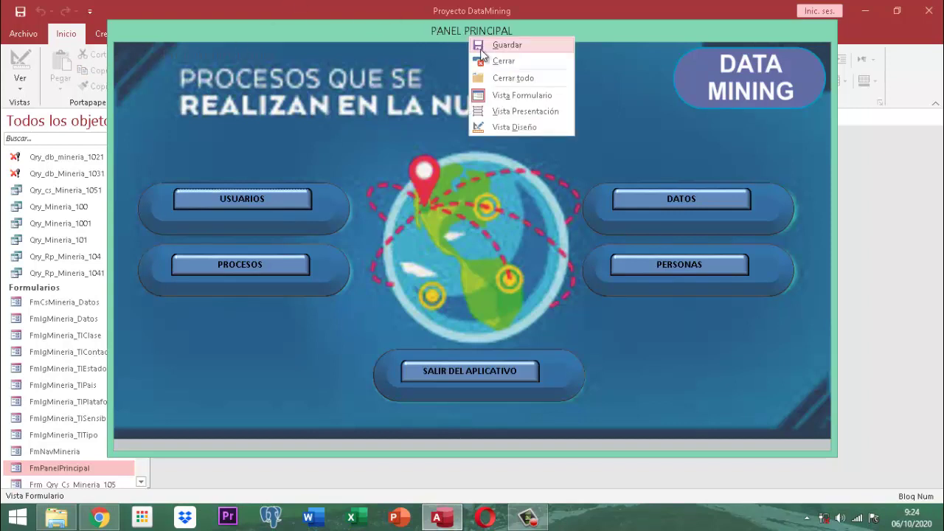
pyautogui.click(493, 60)
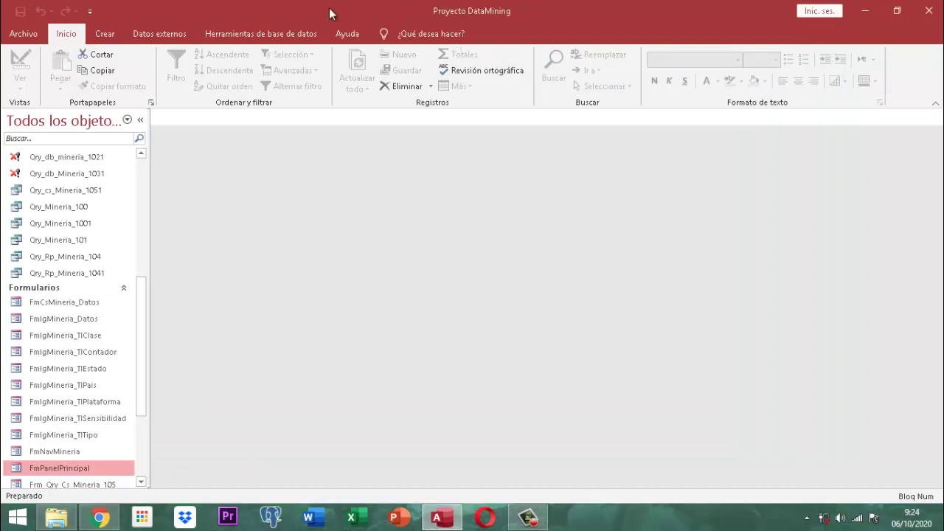
pyautogui.moveTo(145, 287); pyautogui.dragTo(145, 170)
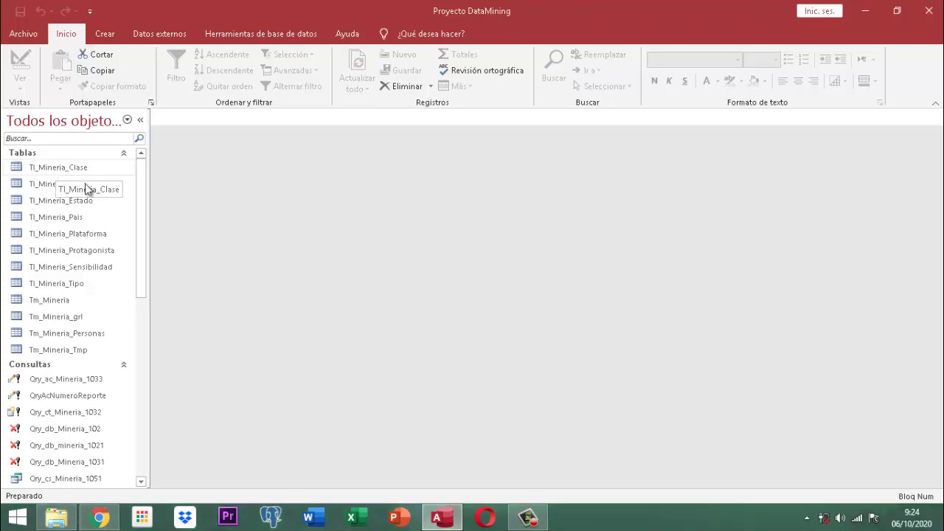
pyautogui.click(526, 518)
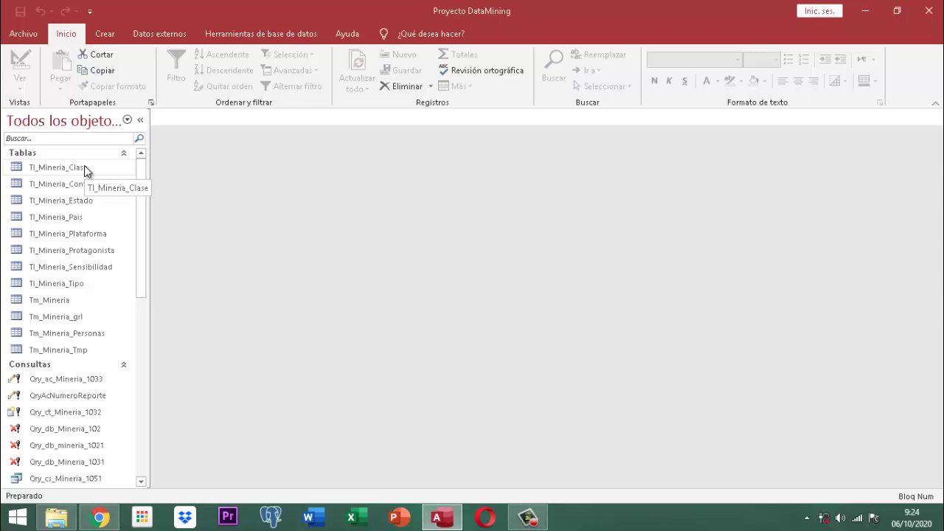
# - Start the Access database splitter, allow its wizard to open despite the security notice, and choose to split the database
pyautogui.click(245, 37)
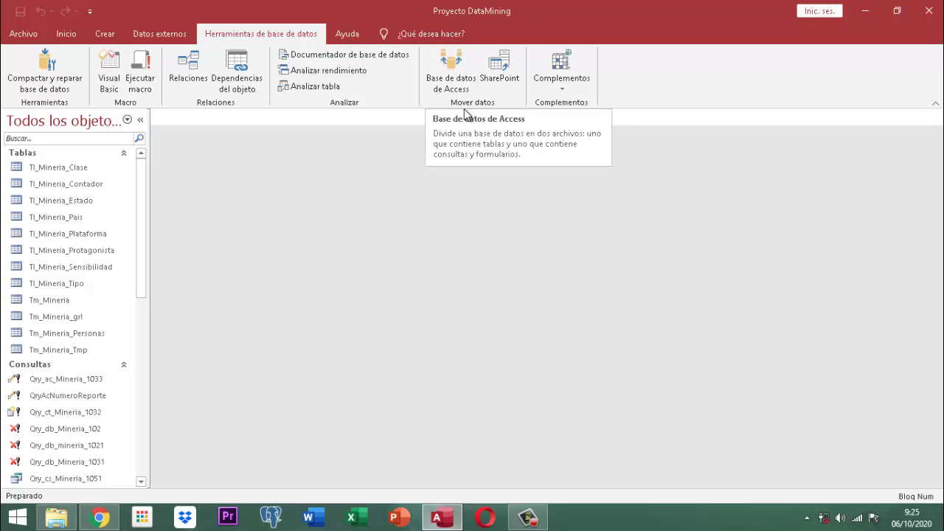
pyautogui.click(450, 78)
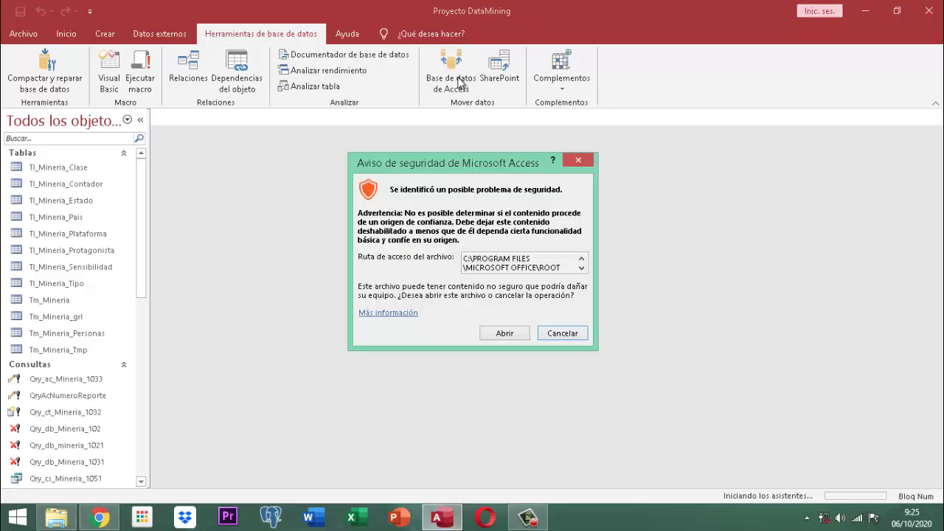
pyautogui.click(503, 333)
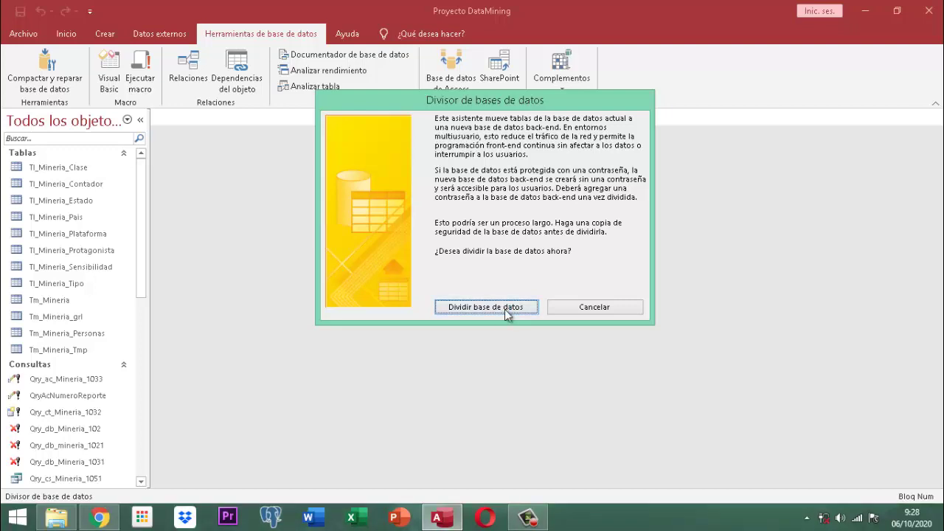
pyautogui.click(504, 309)
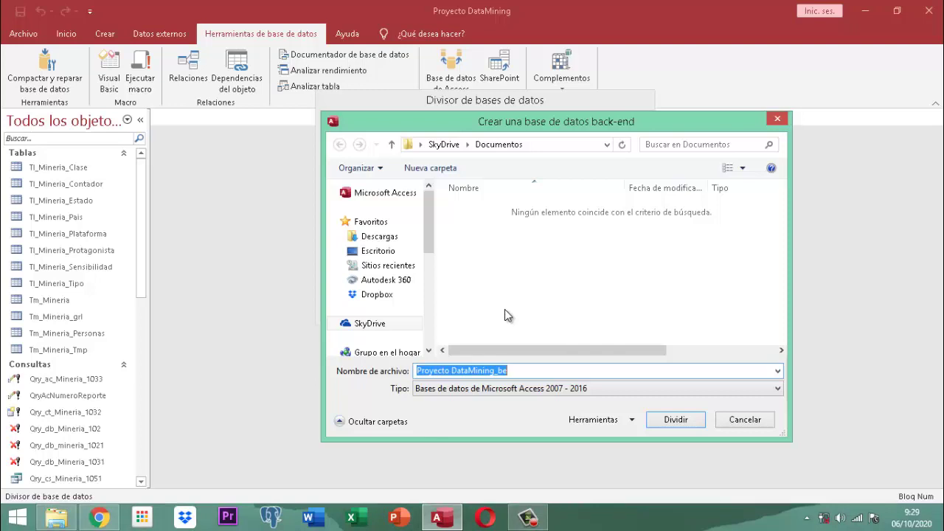
# - Split the database, saving the back-end as Proyecto DataMining_be in the DataMining folder on DATA (D:), and acknowledge the completion
pyautogui.click(428, 351)
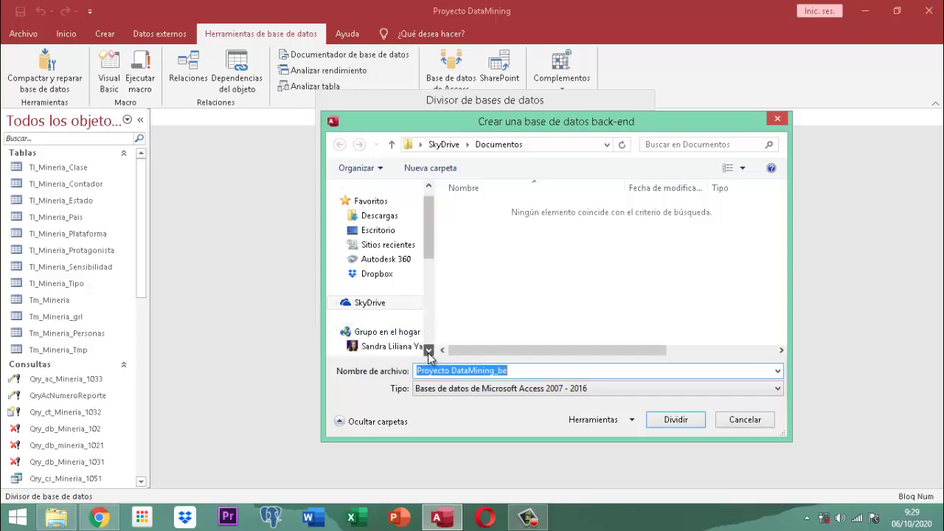
pyautogui.scroll(-3, 428, 352)
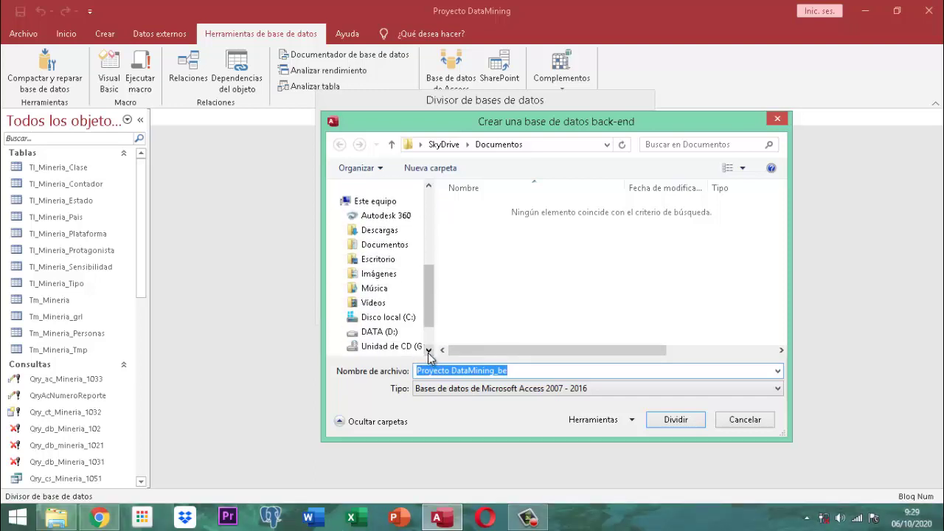
pyautogui.scroll(-1, 429, 354)
pyautogui.click(385, 303)
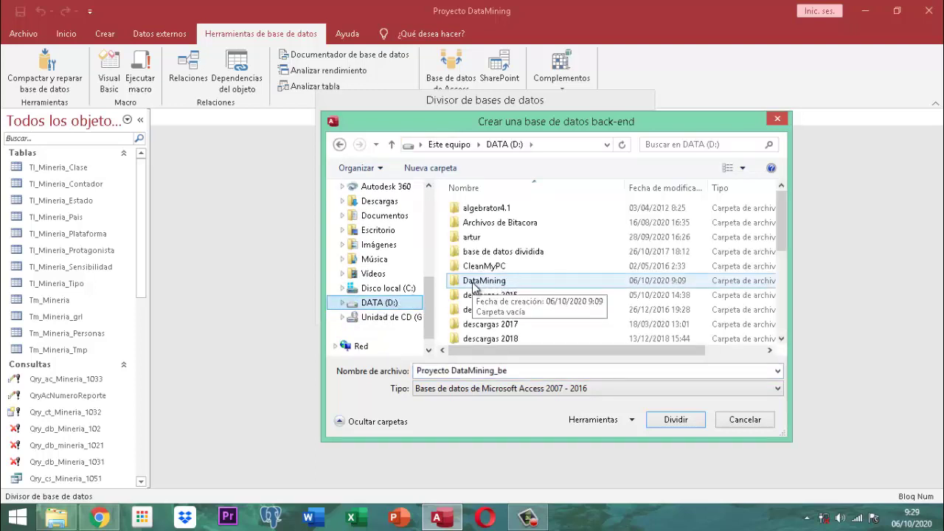
pyautogui.doubleClick(474, 284)
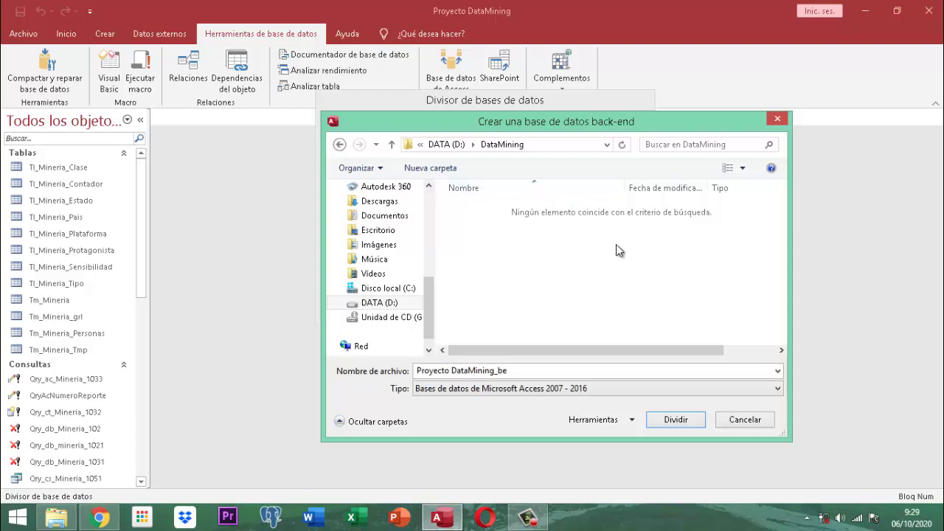
pyautogui.click(675, 419)
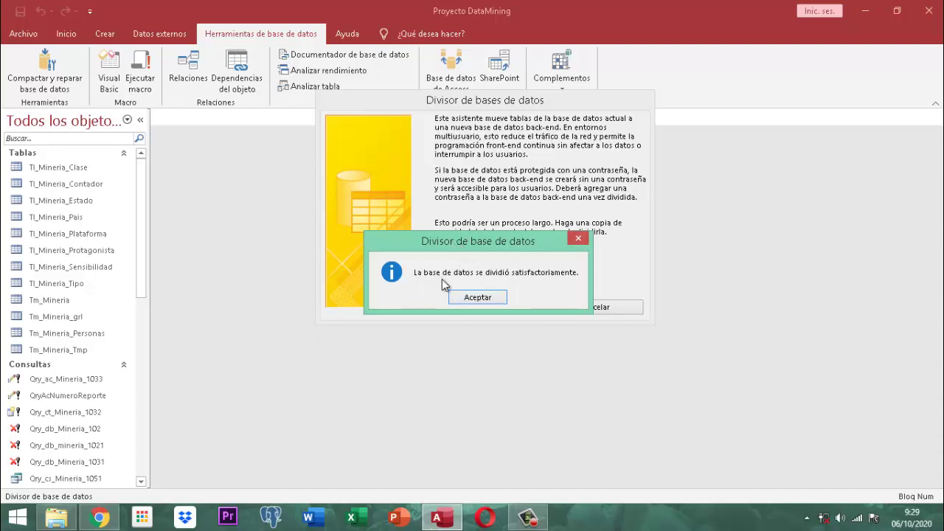
pyautogui.click(495, 295)
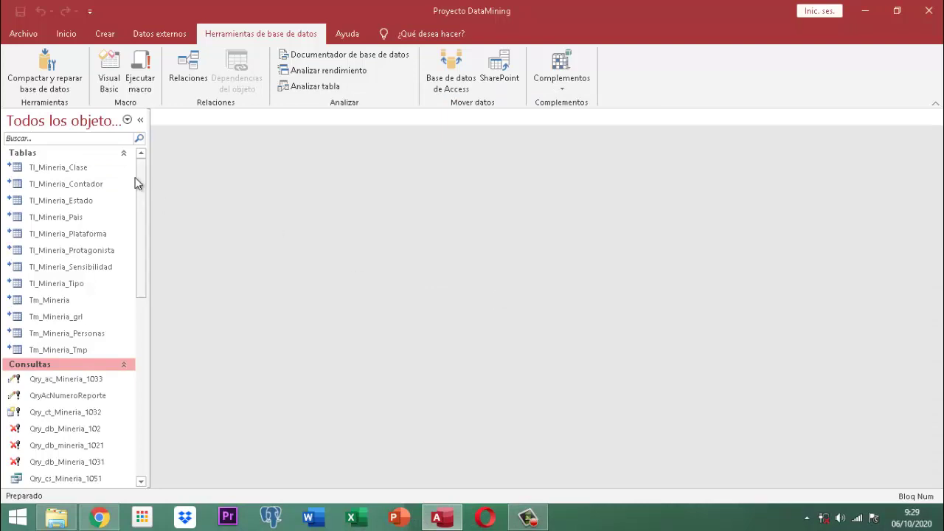
# - Start updating all the linked tables in the Linked Table Manager, with the option to always prompt for a new location enabled
pyautogui.moveTo(71, 173)
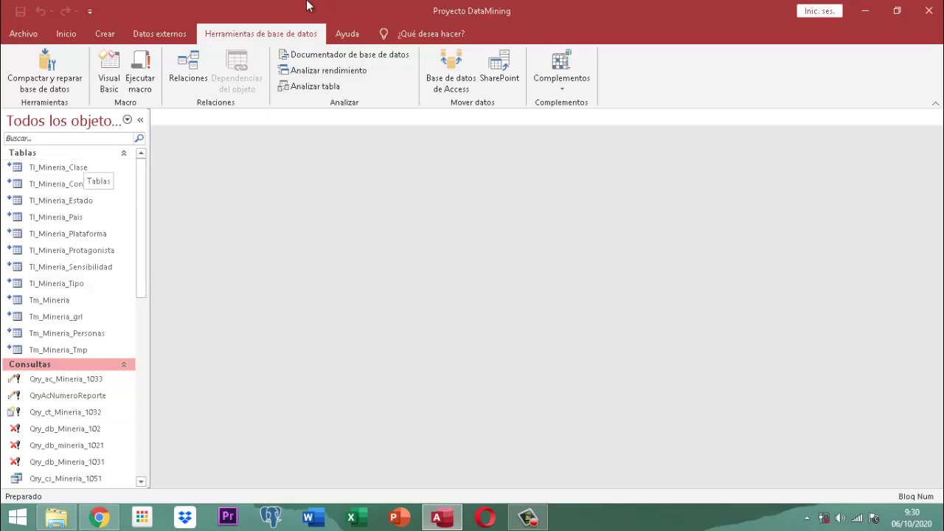
pyautogui.click(168, 37)
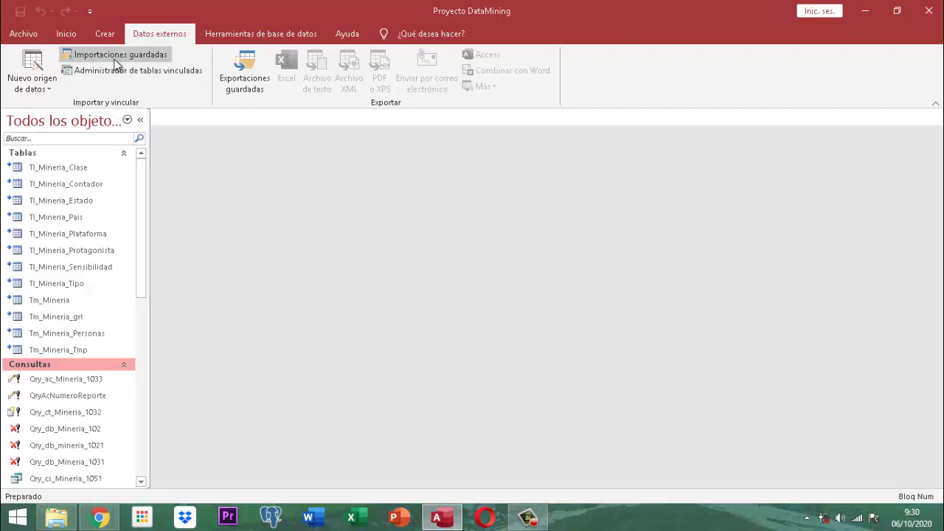
pyautogui.click(115, 73)
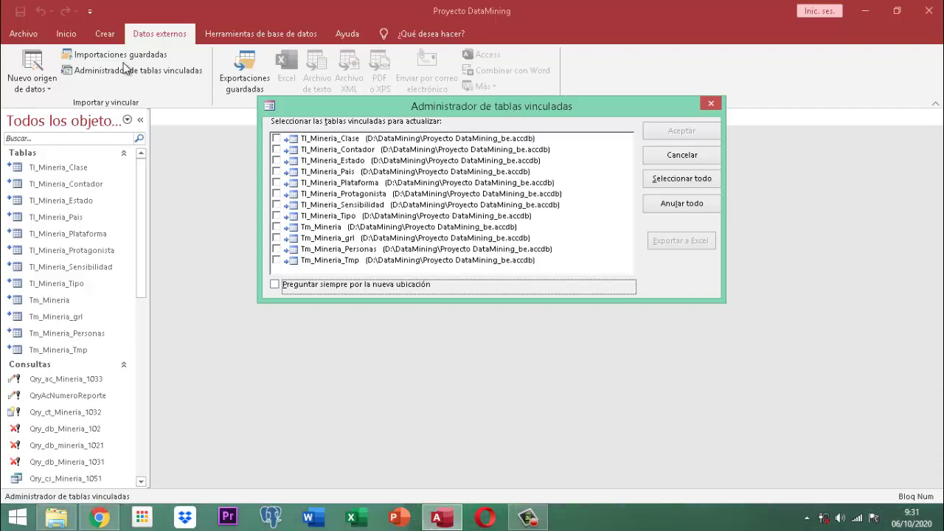
pyautogui.click(662, 183)
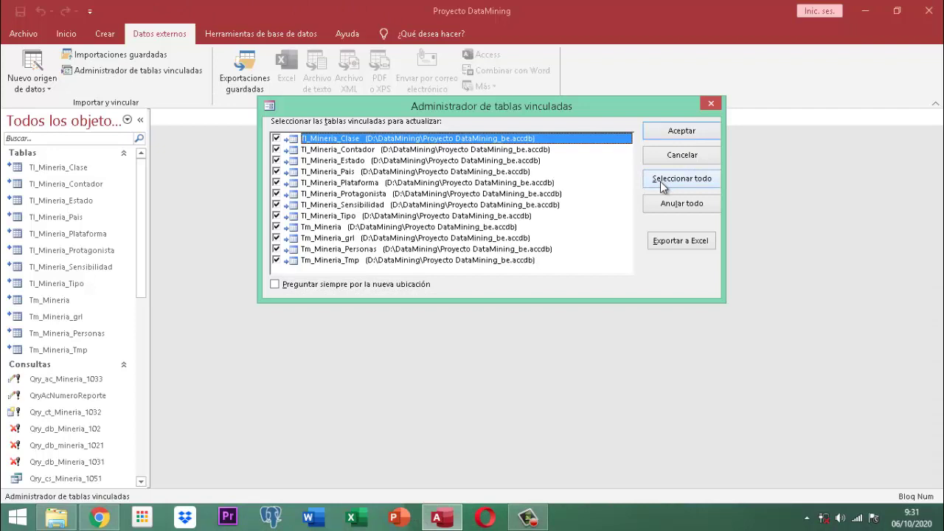
pyautogui.click(275, 285)
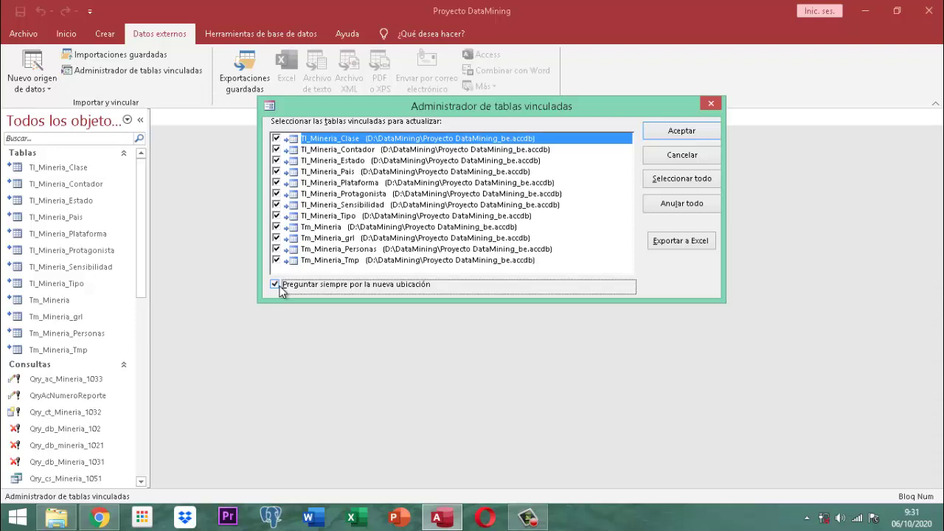
pyautogui.click(696, 132)
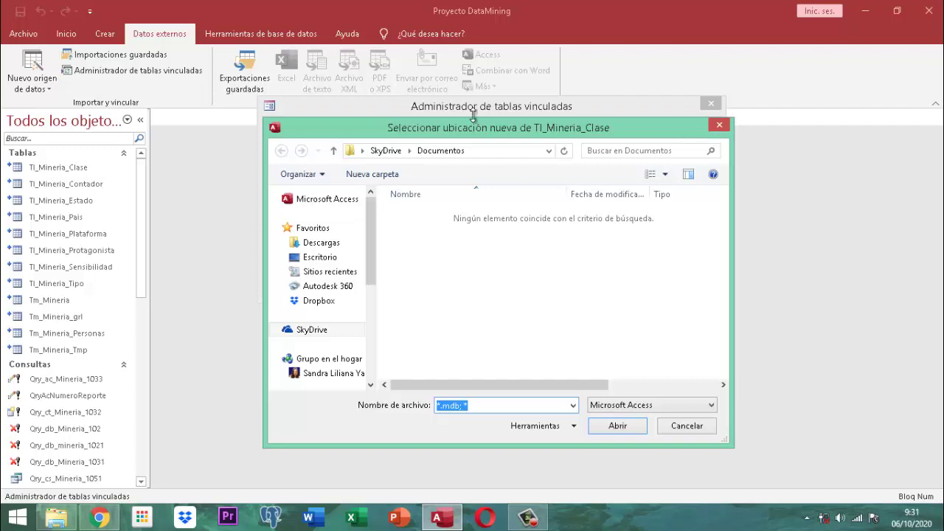
# - Relink the selected tables to Proyecto DataMining_be in the DataMining folder shared by network computer YAYA, and close the Linked Table Manager
pyautogui.click(371, 385)
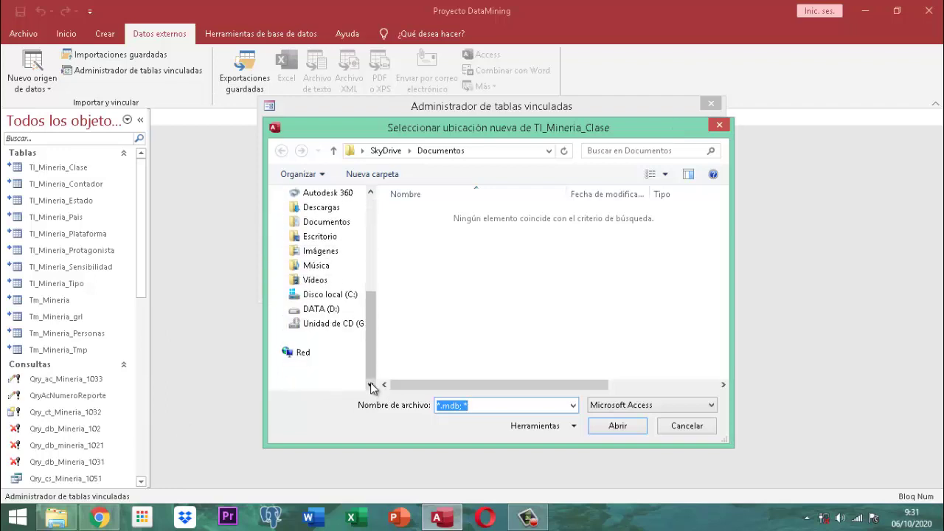
pyautogui.click(302, 354)
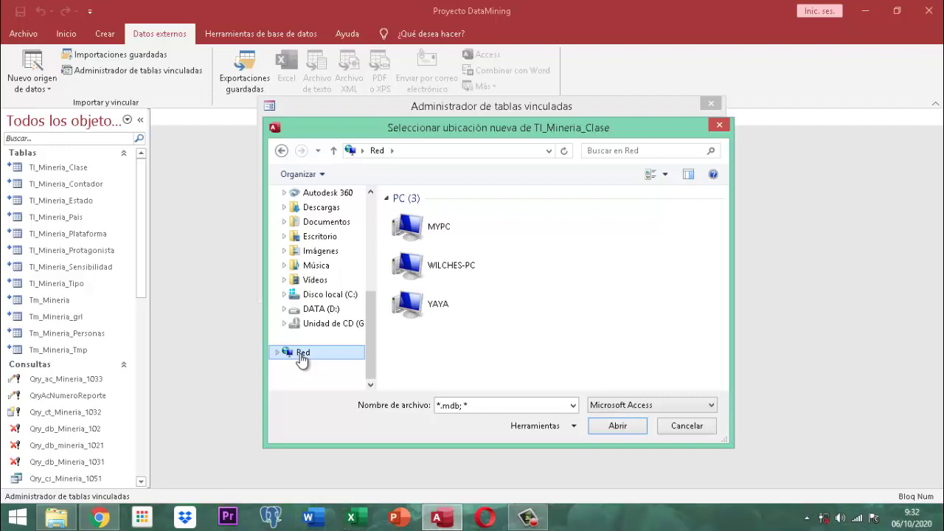
pyautogui.click(442, 307)
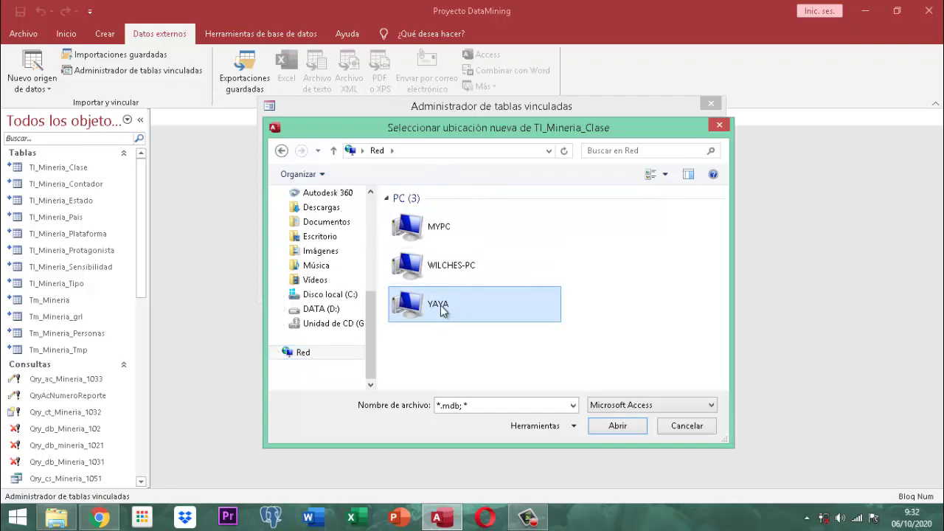
pyautogui.doubleClick(438, 311)
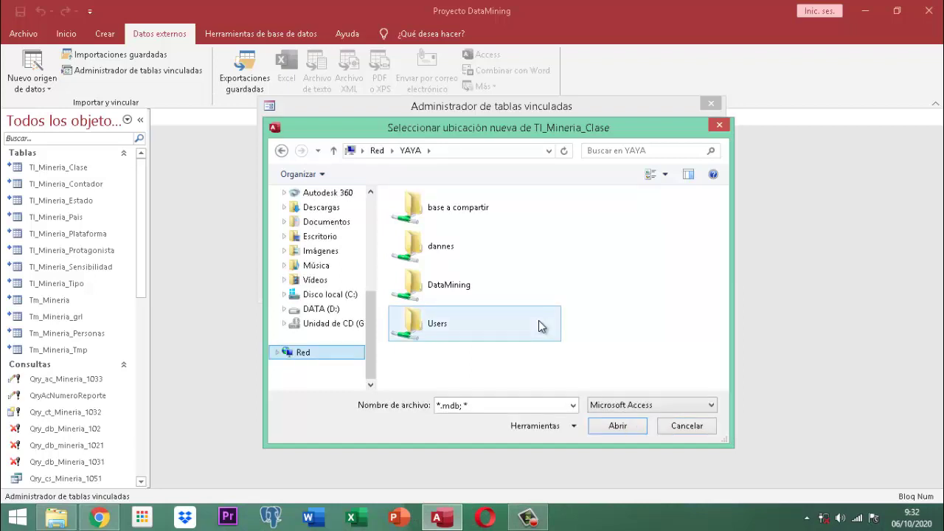
pyautogui.click(461, 285)
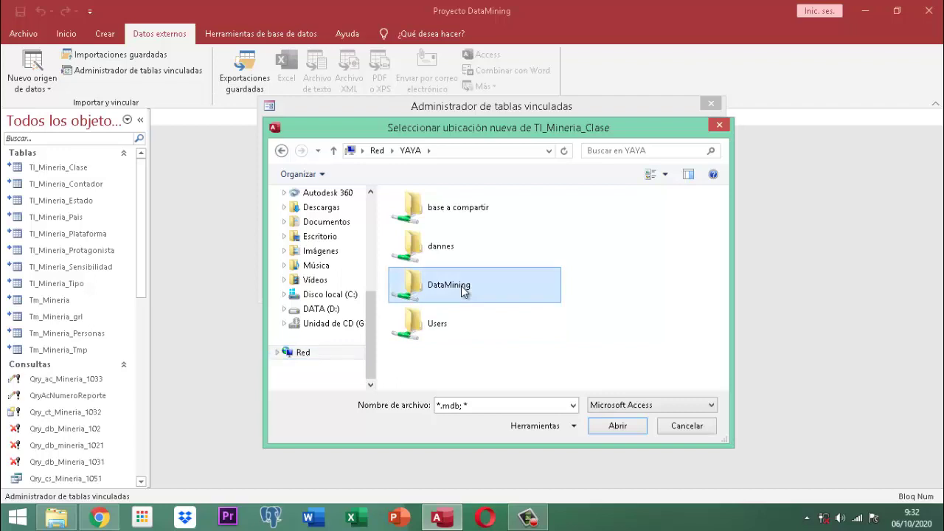
pyautogui.click(617, 427)
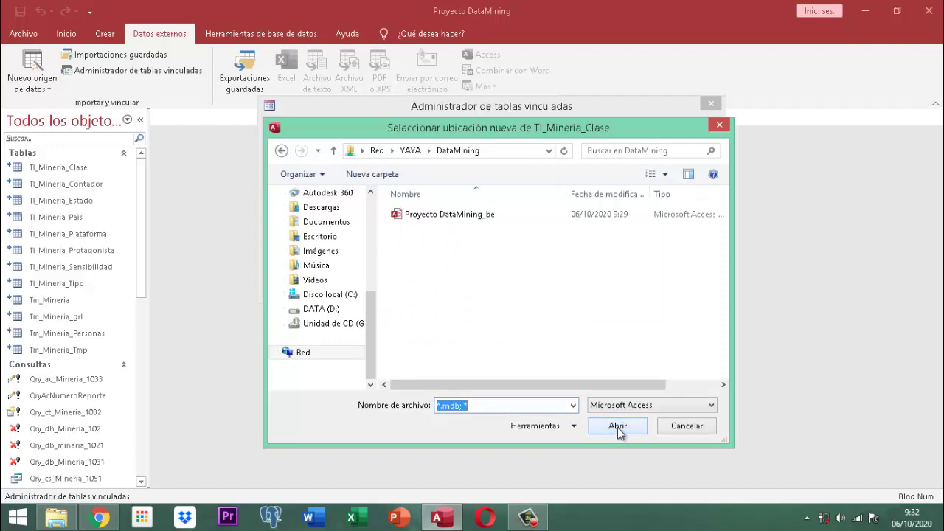
pyautogui.click(424, 220)
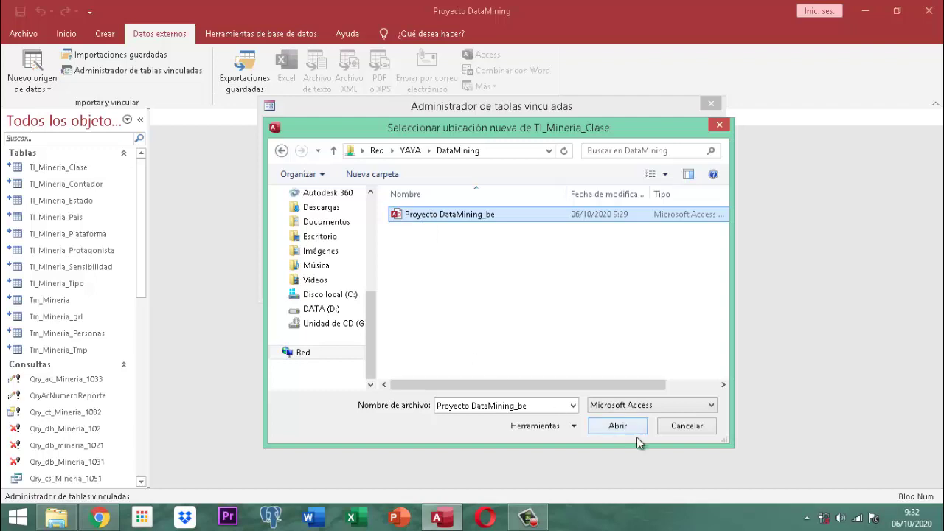
pyautogui.click(617, 426)
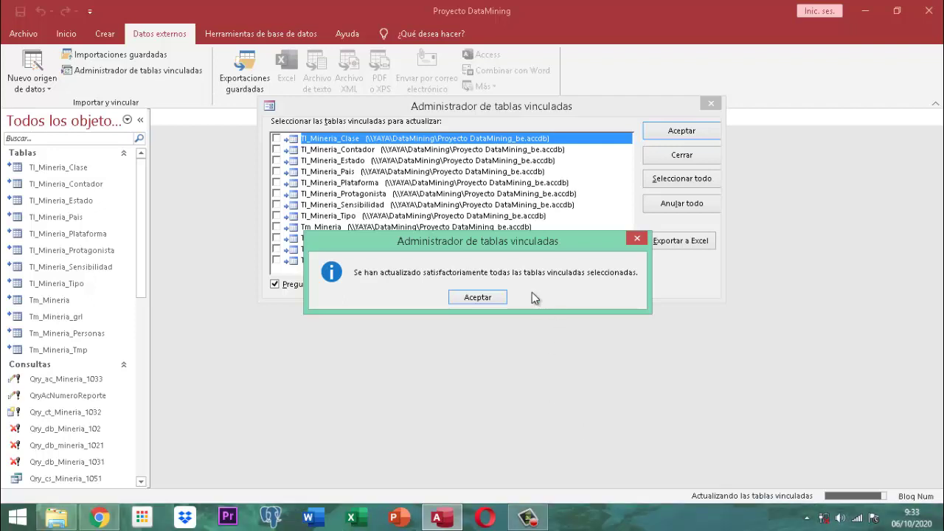
pyautogui.click(491, 299)
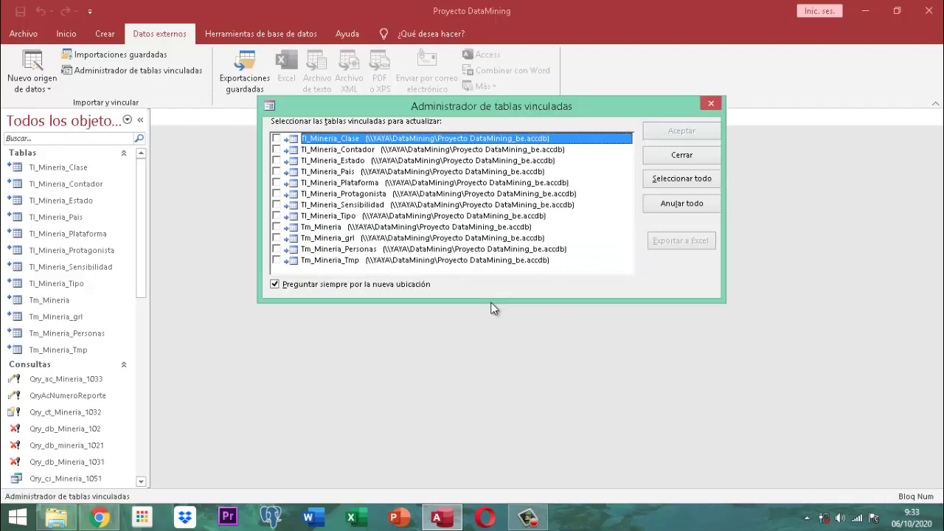
pyautogui.click(675, 155)
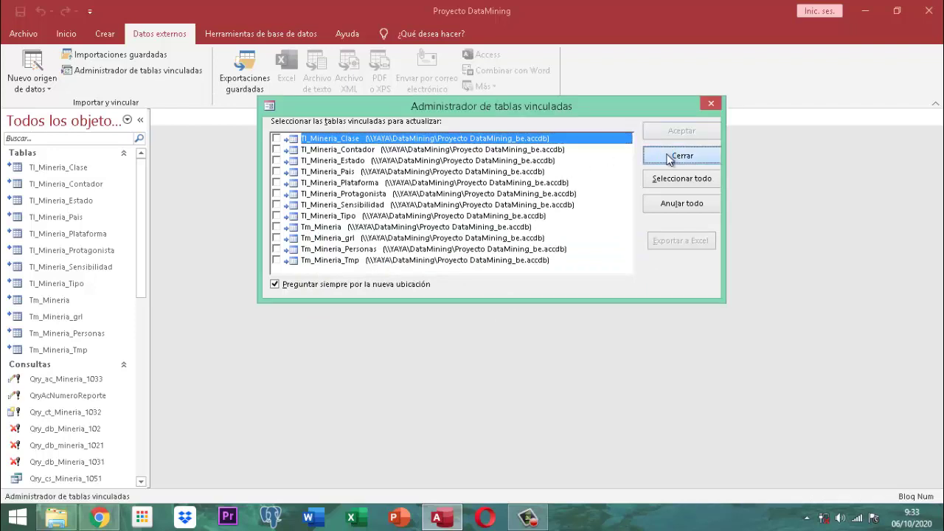
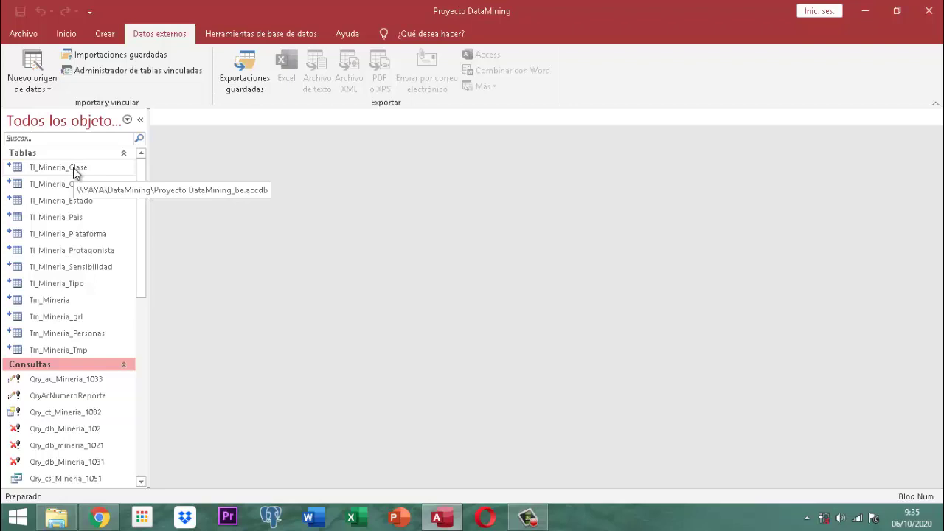
# - Close the split database and check the Proyecto DataMining file kept in the base datos original folder
pyautogui.click(928, 10)
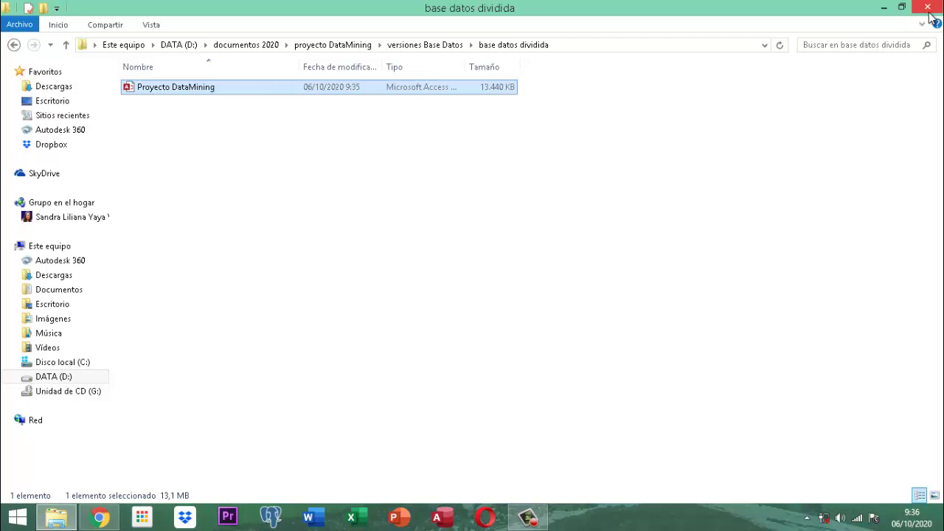
pyautogui.click(70, 45)
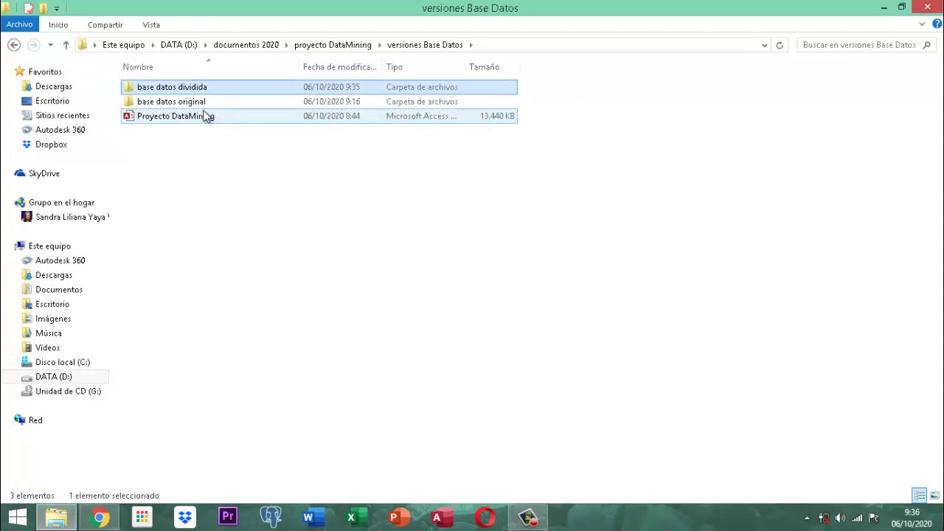
pyautogui.doubleClick(150, 106)
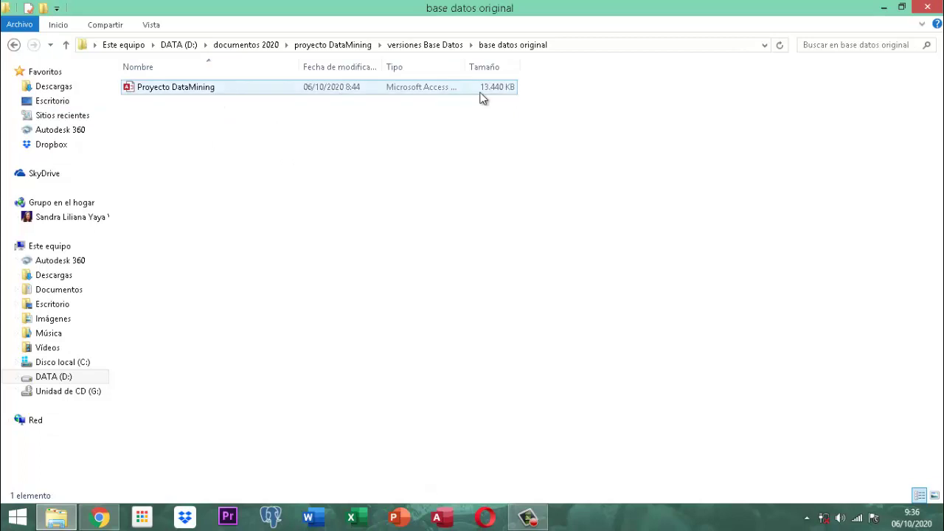
pyautogui.click(66, 45)
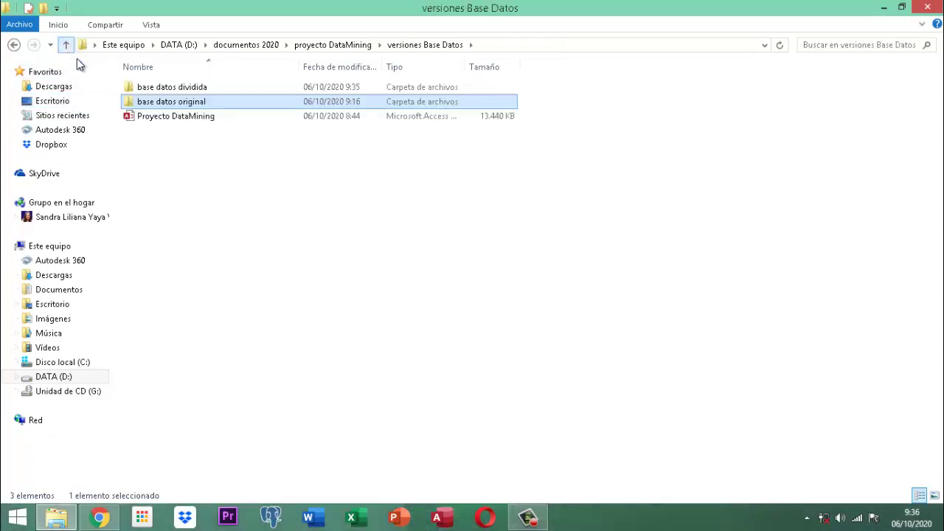
# - Paste a copy of the Proyecto DataMining database into Documentos públicos, under Usuarios and Acceso público on Disco local (C:)
pyautogui.doubleClick(151, 88)
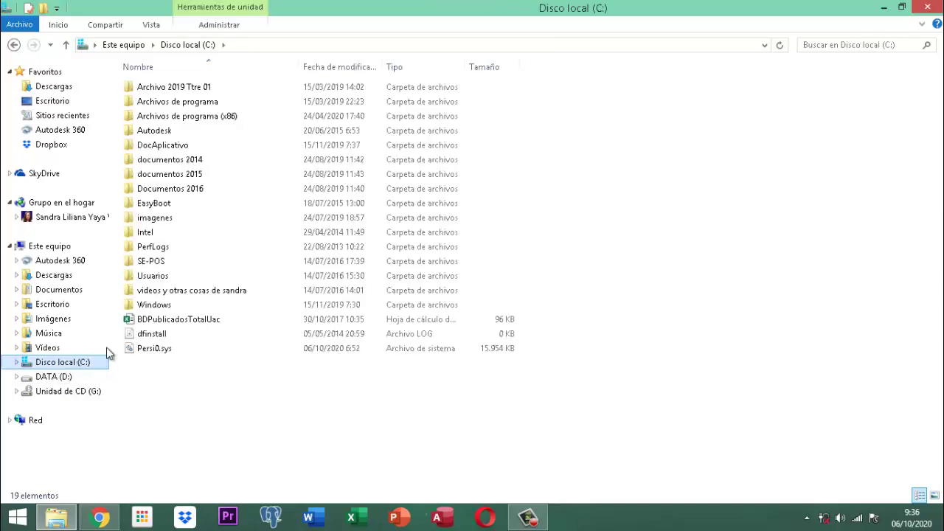
pyautogui.doubleClick(151, 275)
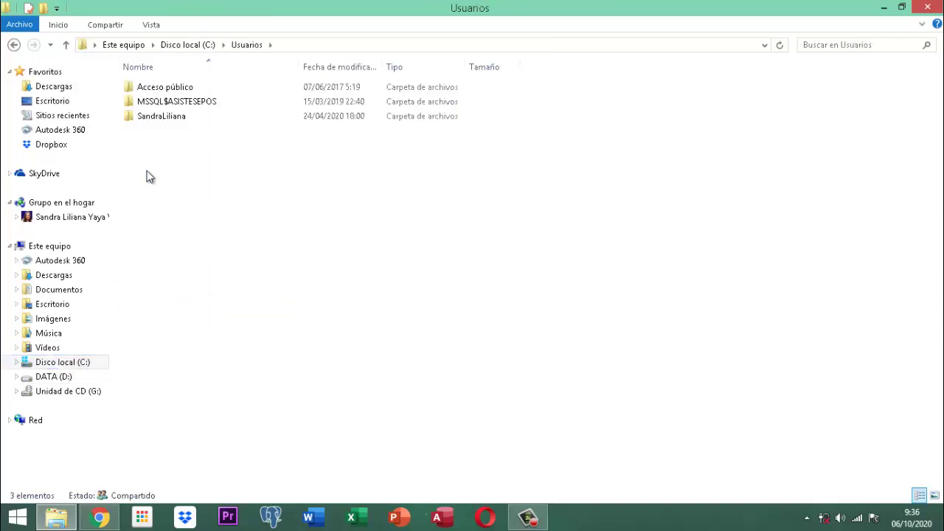
pyautogui.doubleClick(171, 87)
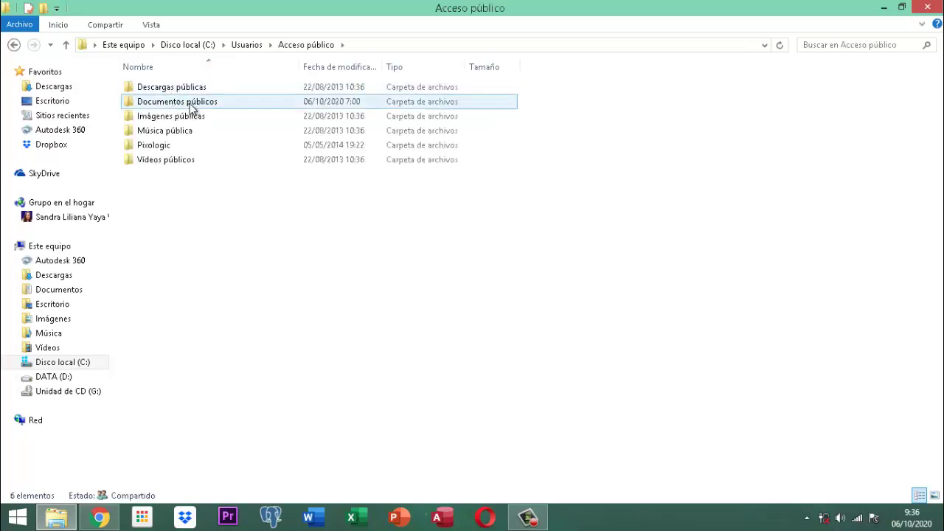
pyautogui.doubleClick(190, 105)
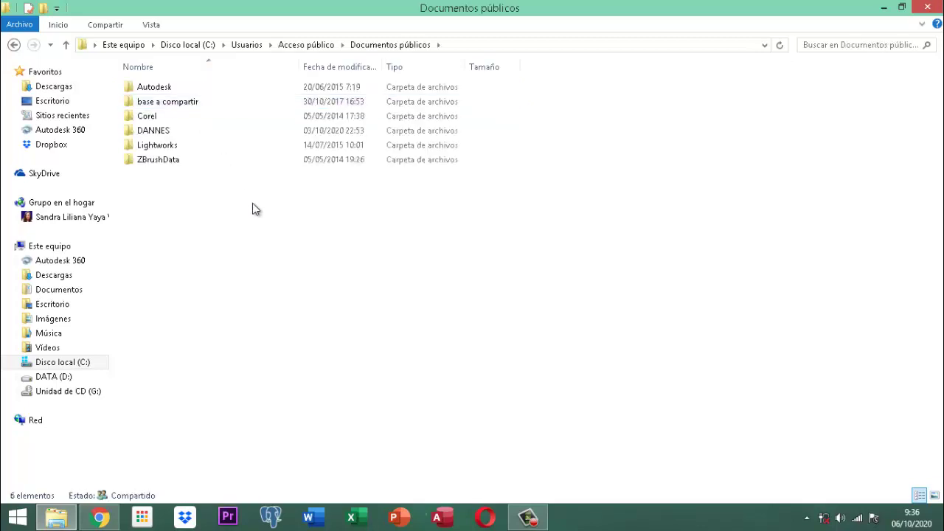
pyautogui.hotkey('ctrl', 'v')
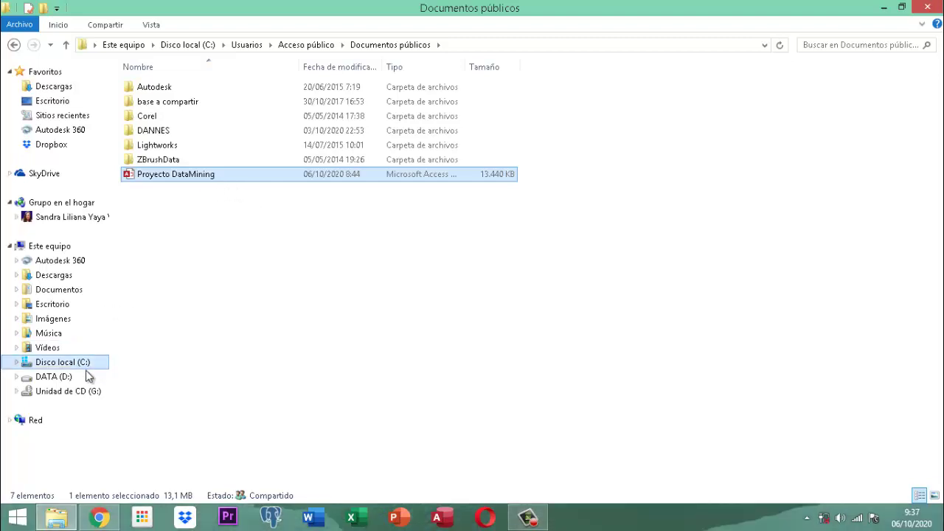
# - Inspect the tables in Proyecto DataMining_be from the DataMining folder on DATA (D:), and close the database and the folder window
pyautogui.click(63, 377)
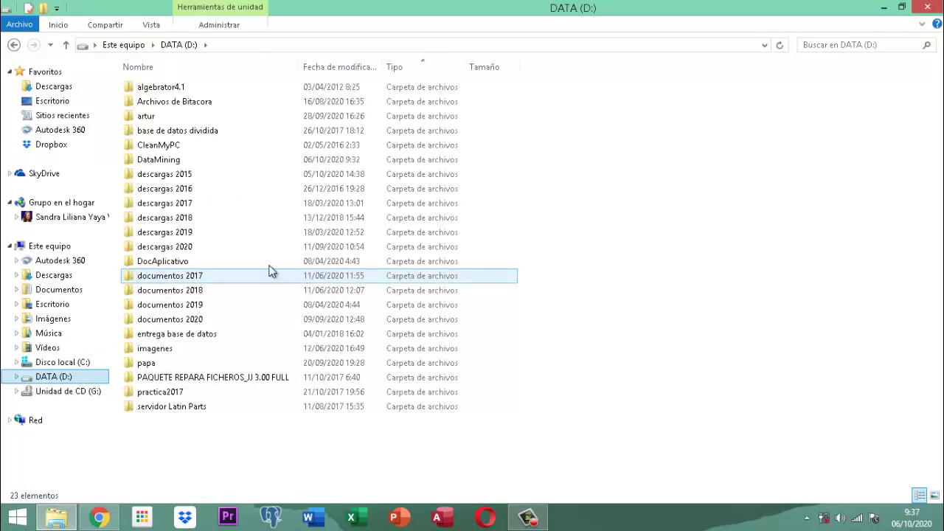
pyautogui.doubleClick(153, 161)
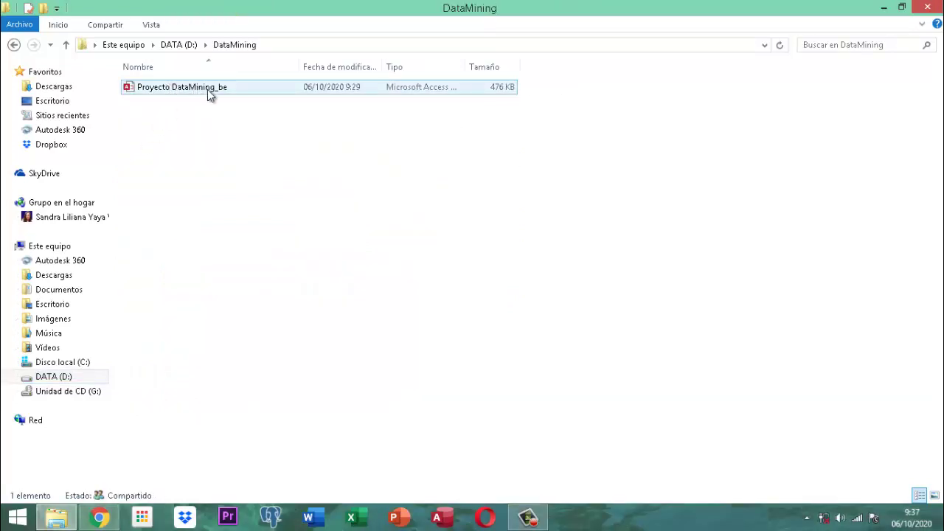
pyautogui.click(509, 93)
pyautogui.doubleClick(227, 87)
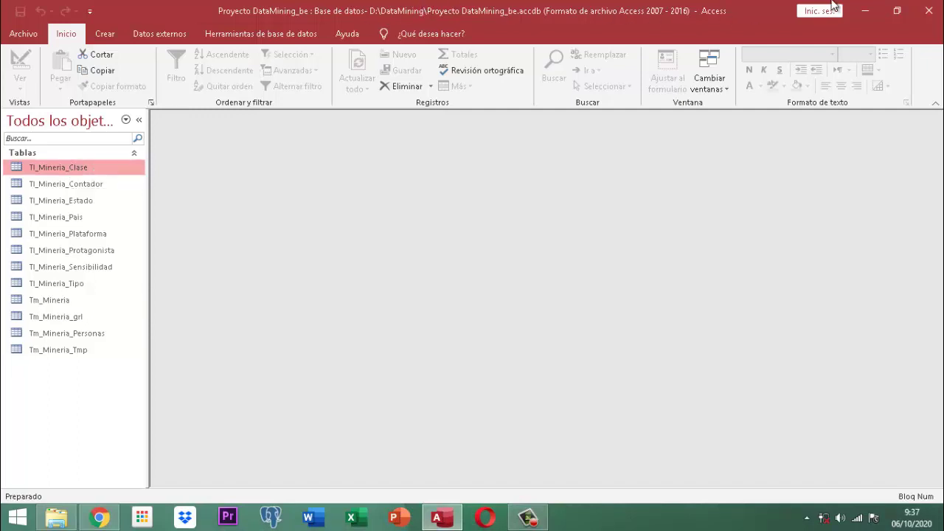
pyautogui.click(928, 13)
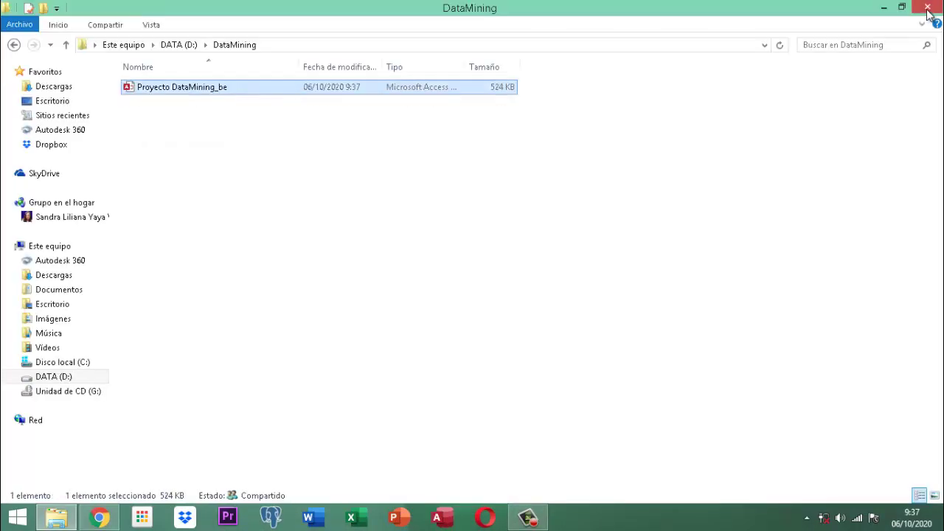
pyautogui.click(927, 14)
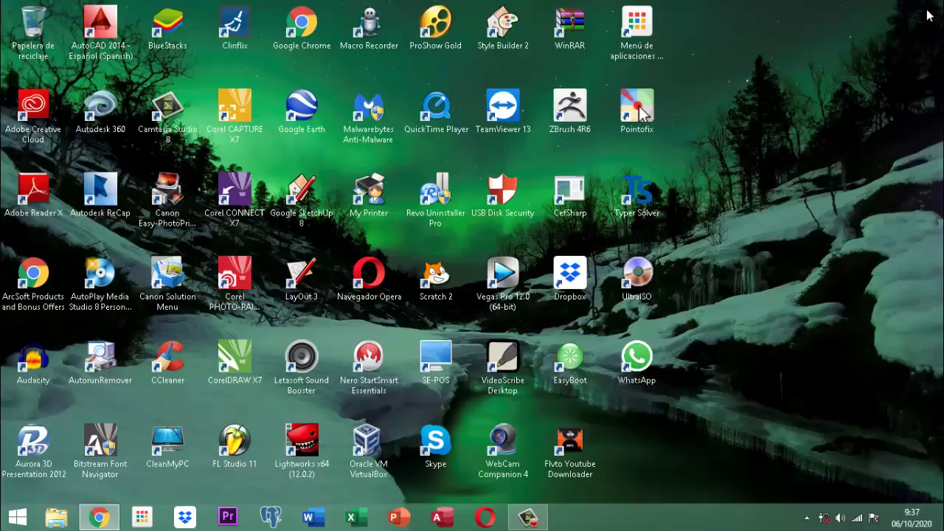